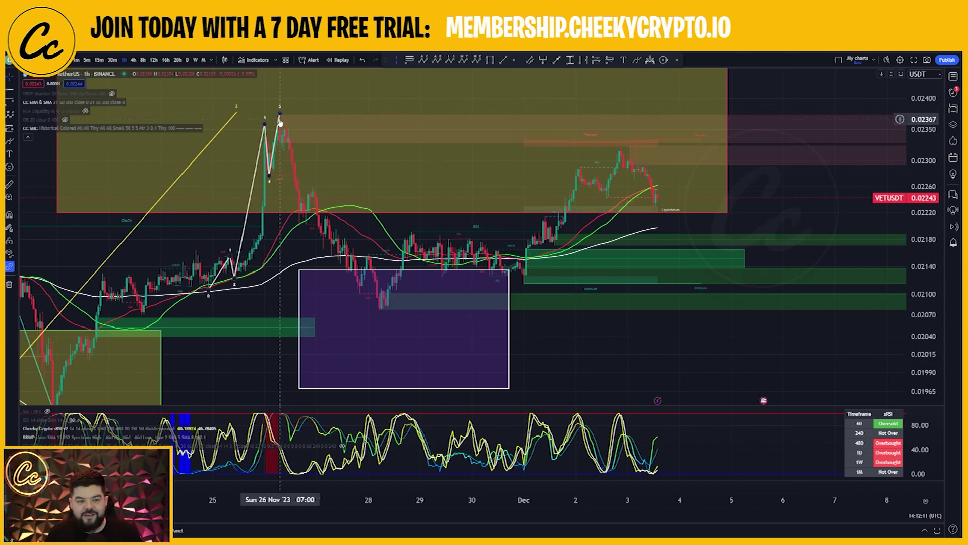
# Mark the 28 November swing low with a horizontal ray at 0.02078
pyautogui.click(509, 337)
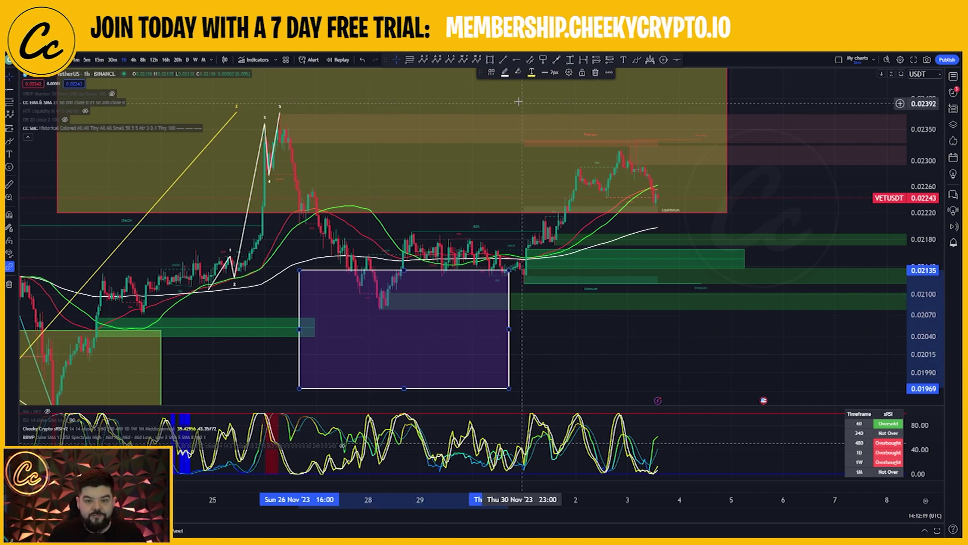
pyautogui.click(516, 61)
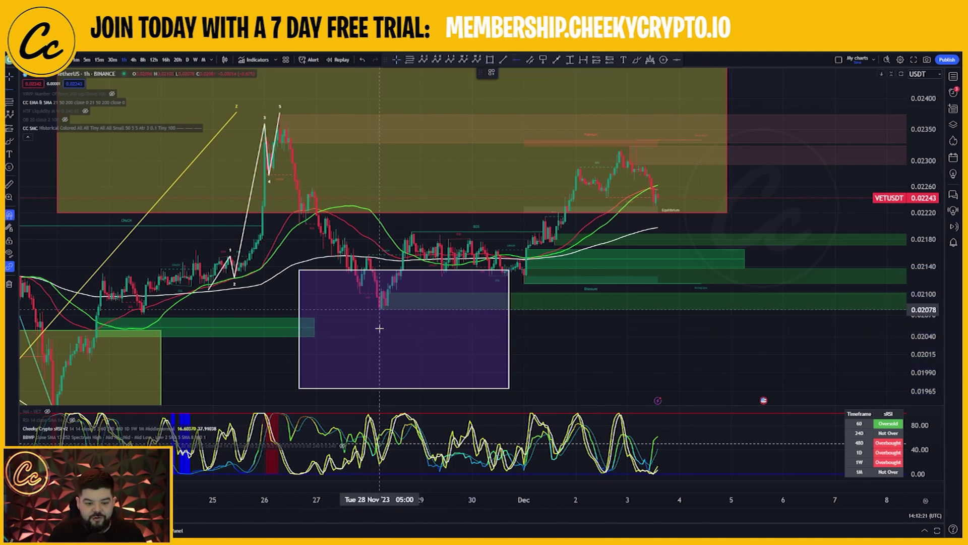
pyautogui.click(379, 329)
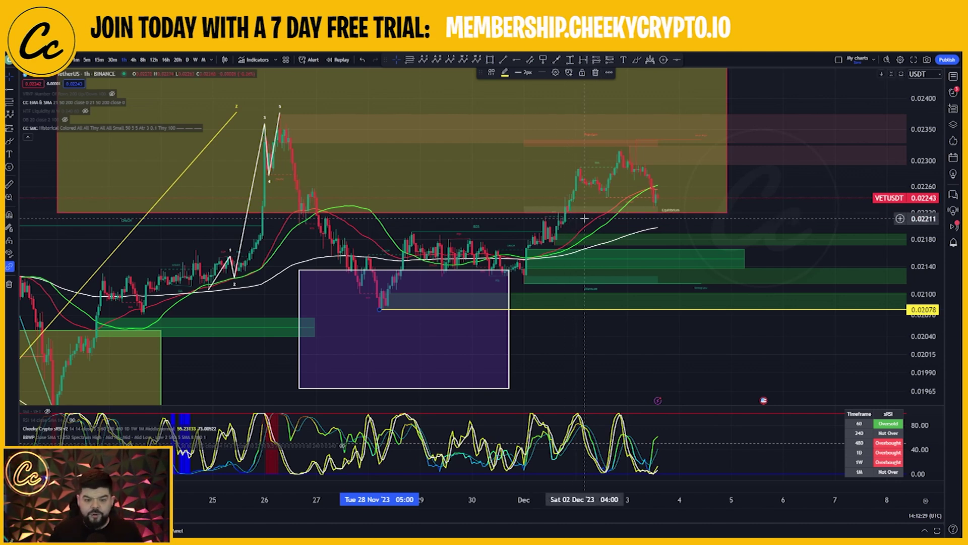
# Add horizontal rays above price at 0.02333 and from the 26 November high at 0.02374
pyautogui.click(517, 59)
pyautogui.click(637, 140)
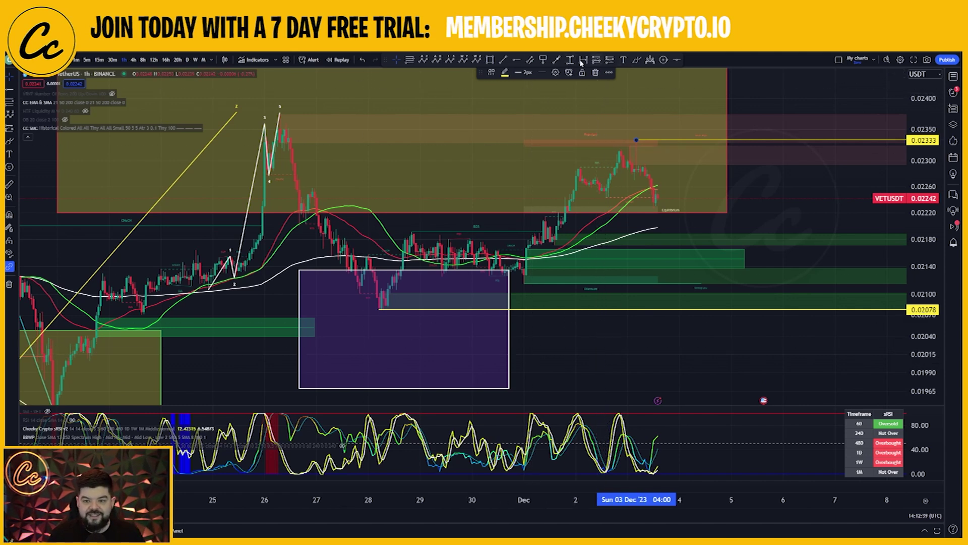
pyautogui.click(522, 61)
pyautogui.click(279, 114)
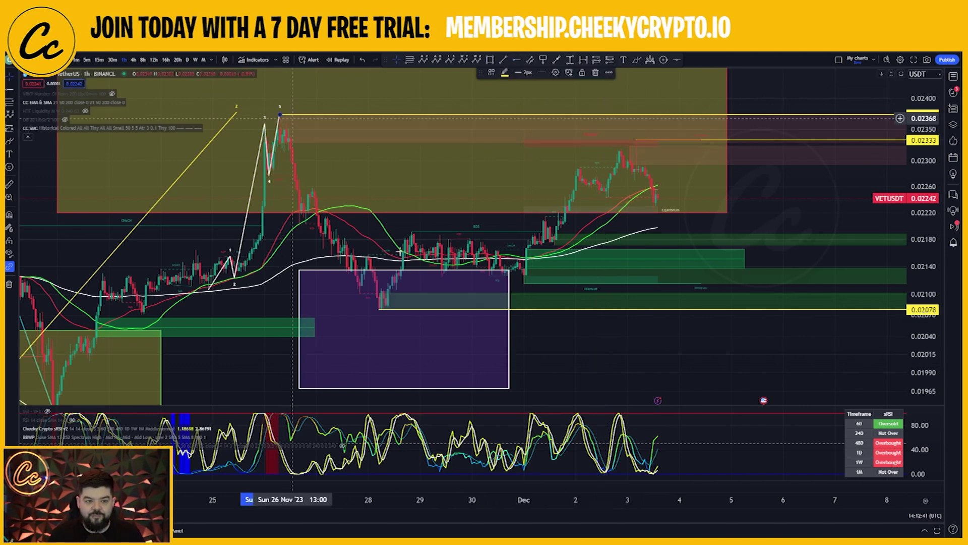
pyautogui.click(619, 379)
pyautogui.click(382, 309)
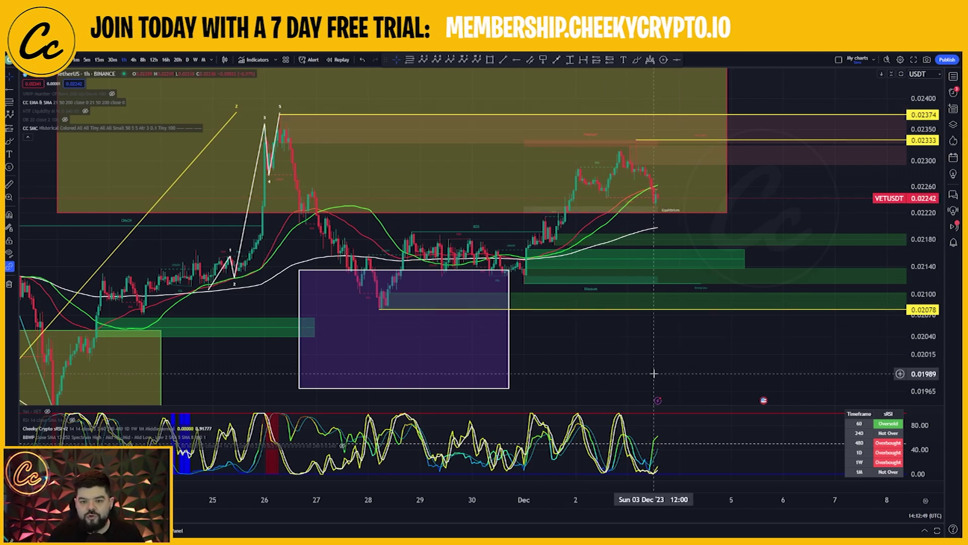
# Sketch a W-X-Y-X-Z triple combo schematic in the empty area above the early November price, from about 0.02514 to 0.02930
pyautogui.scroll(-3, 634, 366)
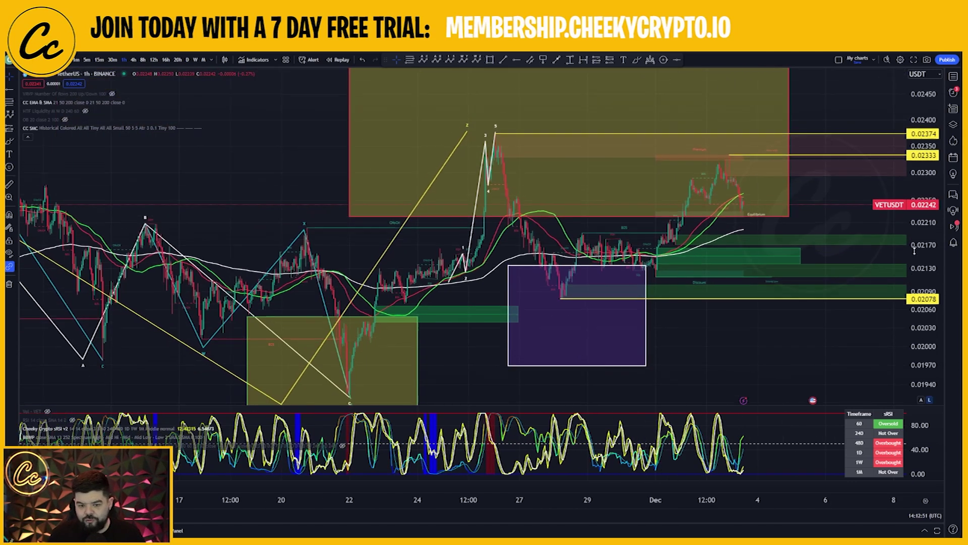
pyautogui.scroll(-4, 727, 353)
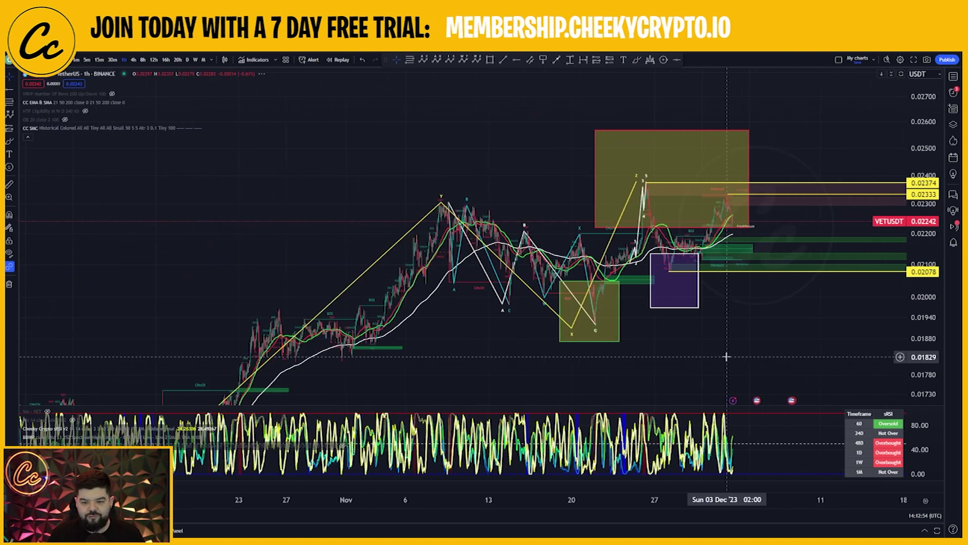
pyautogui.moveTo(724, 339); pyautogui.dragTo(620, 358)
pyautogui.moveTo(925, 342); pyautogui.dragTo(931, 227)
pyautogui.scroll(7, 597, 275)
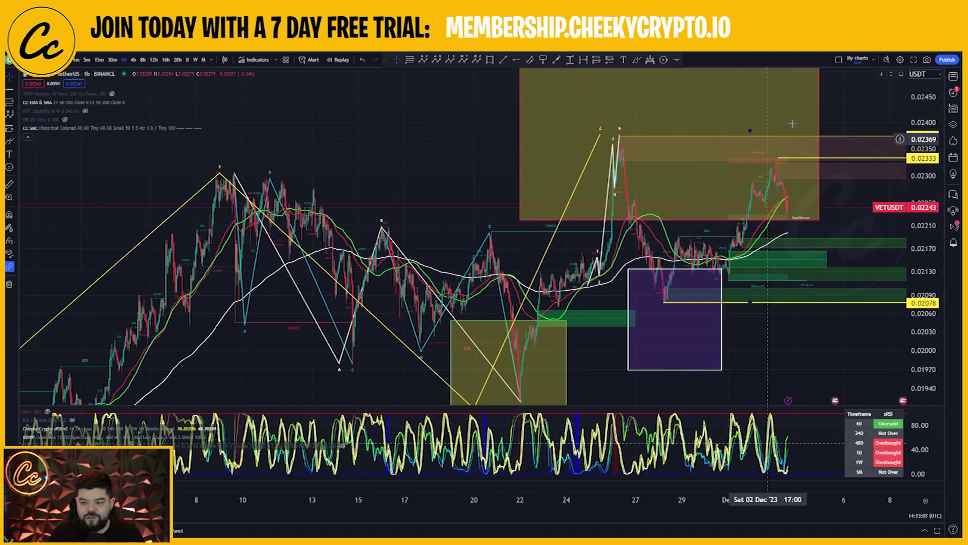
pyautogui.moveTo(925, 114); pyautogui.dragTo(925, 194)
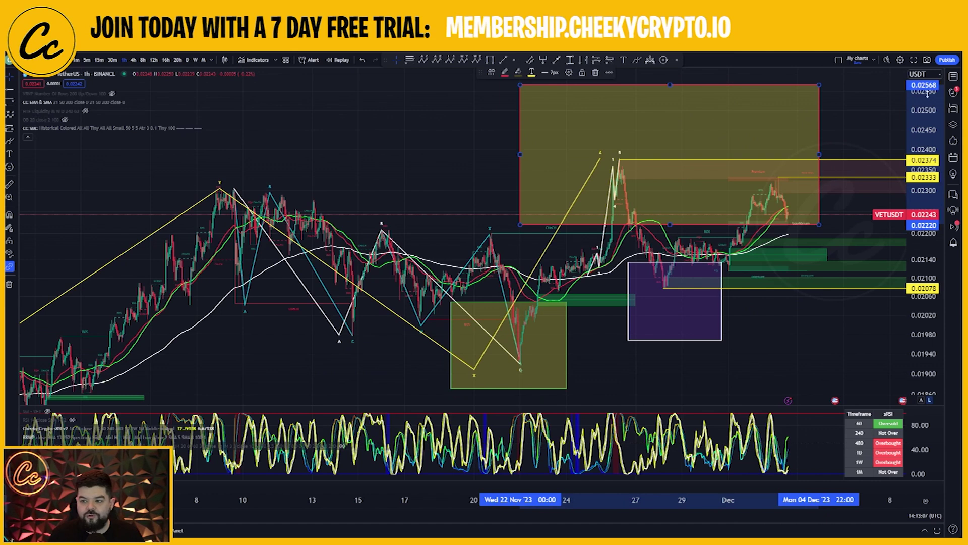
pyautogui.moveTo(818, 342); pyautogui.dragTo(807, 311)
pyautogui.moveTo(379, 112); pyautogui.dragTo(419, 296)
pyautogui.click(200, 282)
pyautogui.click(244, 206)
pyautogui.click(261, 270)
pyautogui.click(313, 173)
pyautogui.click(335, 223)
pyautogui.click(393, 134)
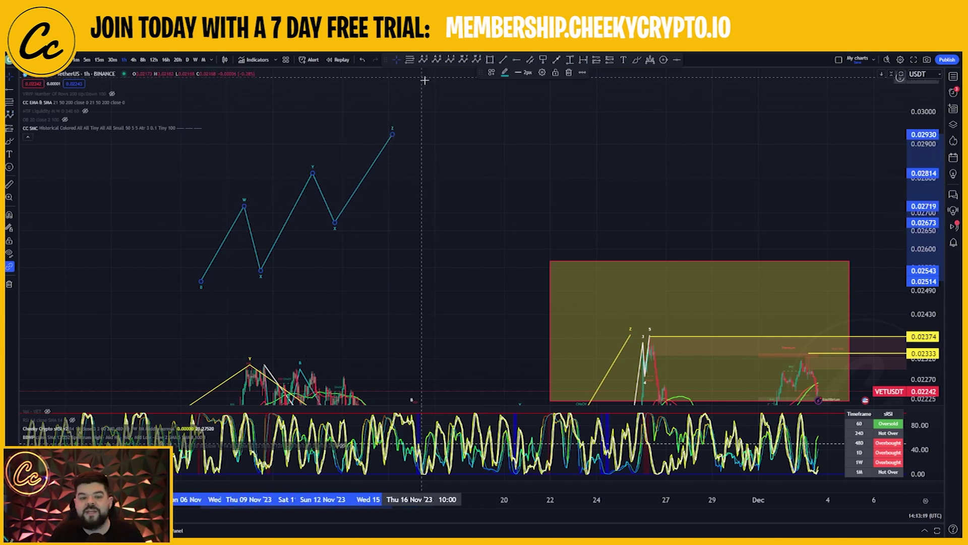
# Draw two consecutive five-wave impulse patterns along the schematic's final leg up to Z
pyautogui.moveTo(653, 235); pyautogui.dragTo(639, 211)
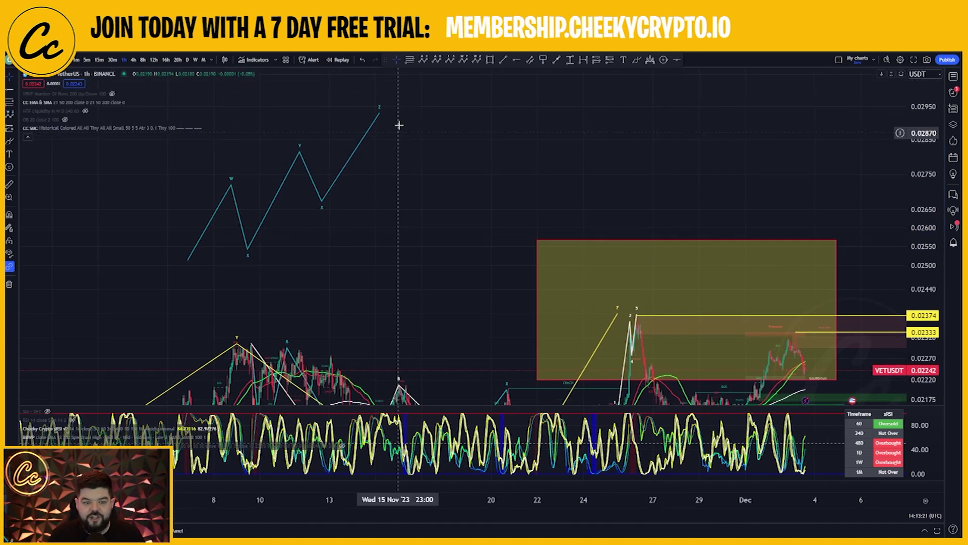
pyautogui.moveTo(513, 185); pyautogui.dragTo(459, 69)
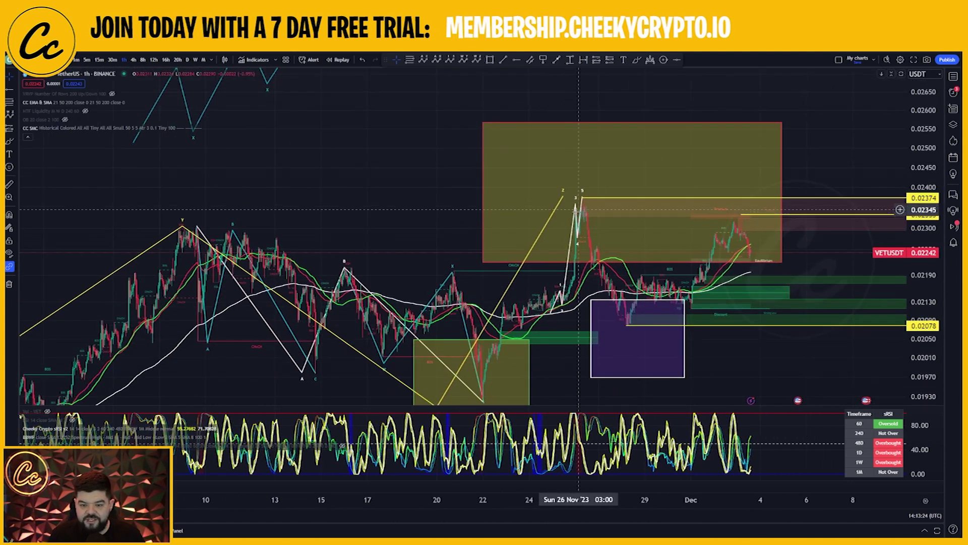
pyautogui.moveTo(450, 173); pyautogui.dragTo(497, 311)
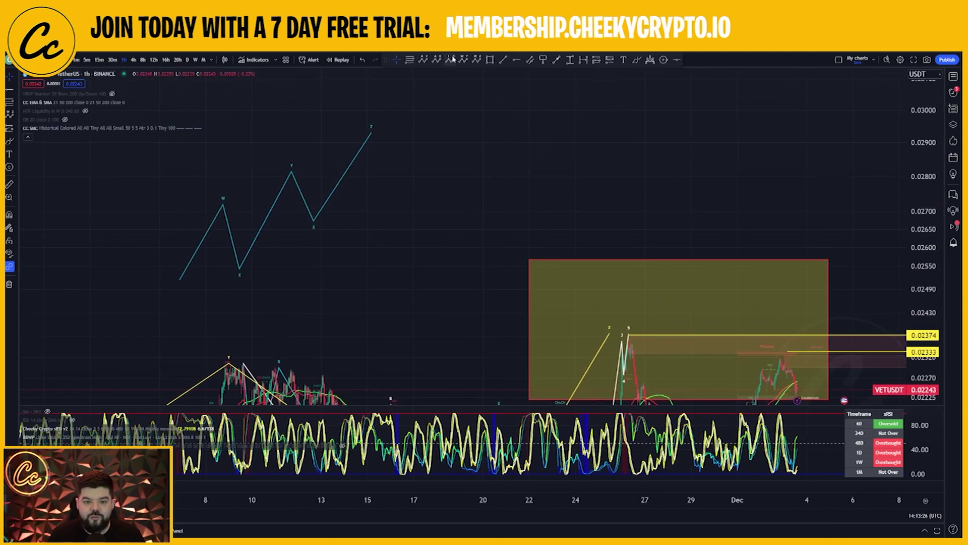
pyautogui.click(345, 166)
pyautogui.click(357, 166)
pyautogui.click(364, 131)
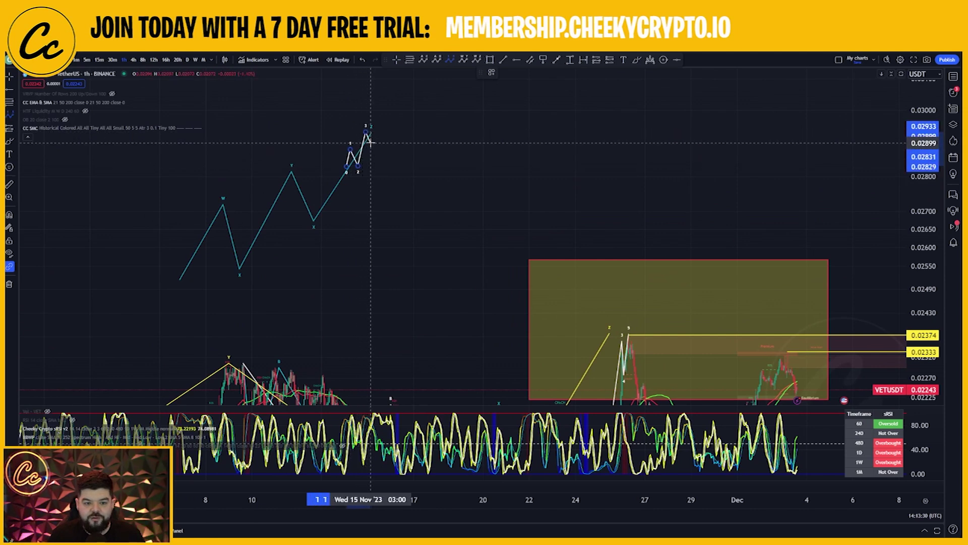
pyautogui.click(378, 115)
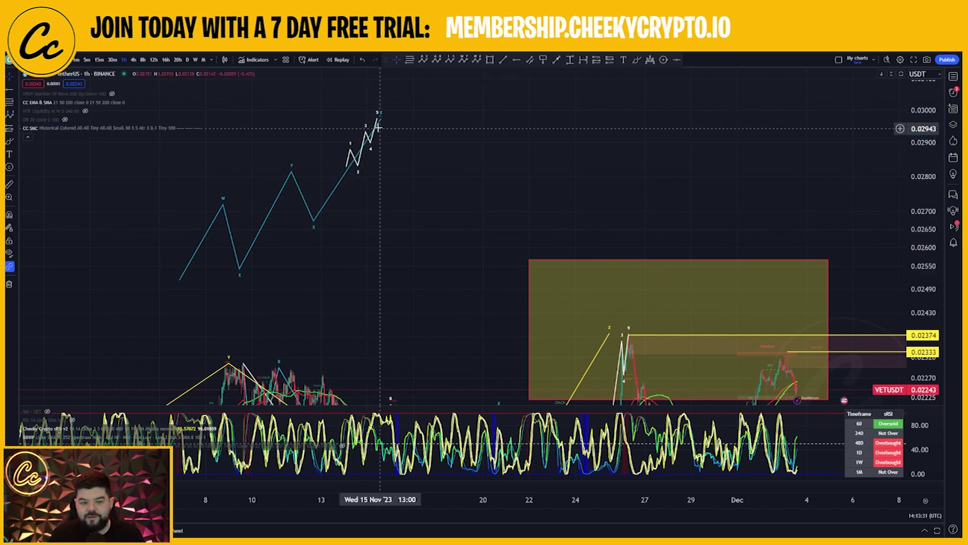
pyautogui.click(347, 172)
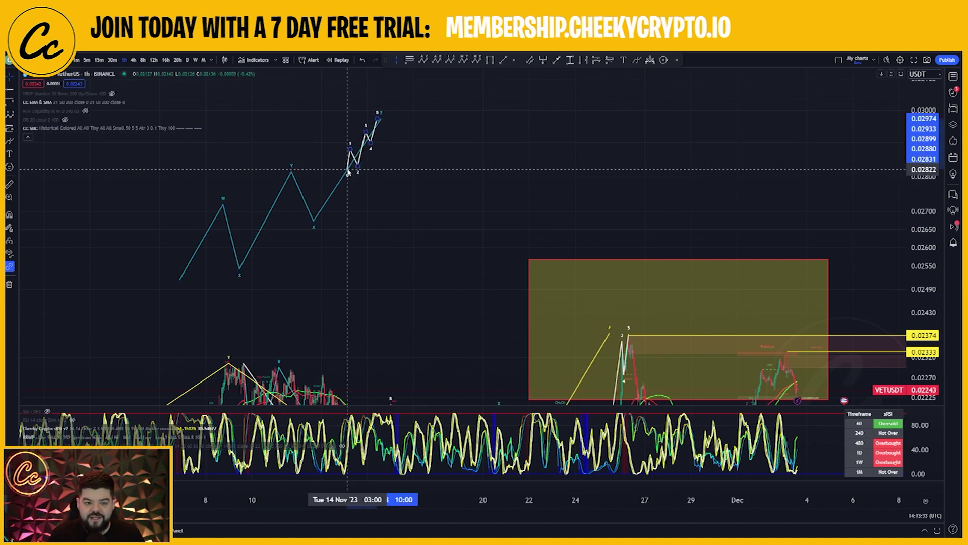
pyautogui.click(462, 89)
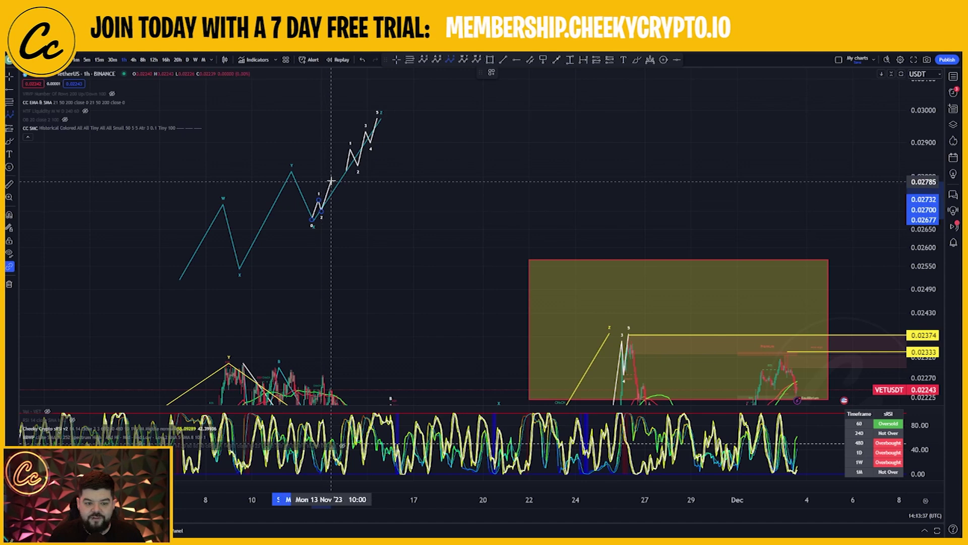
pyautogui.click(334, 198)
# Overlay an A-B-C pattern on the schematic's two impulses, from about 0.02682 through 0.02834 and 0.02775 to 0.02972
pyautogui.moveTo(423, 227); pyautogui.dragTo(404, 78)
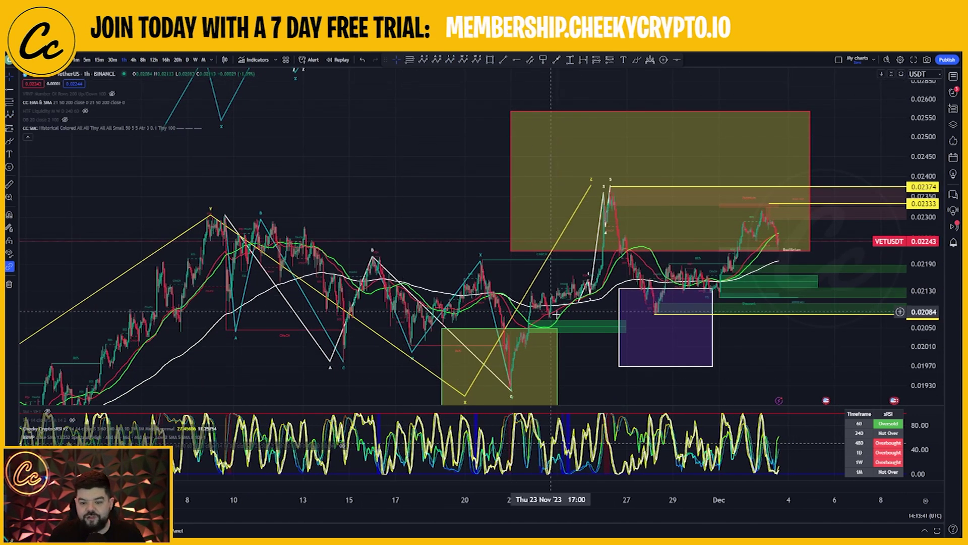
pyautogui.moveTo(413, 132); pyautogui.dragTo(417, 280)
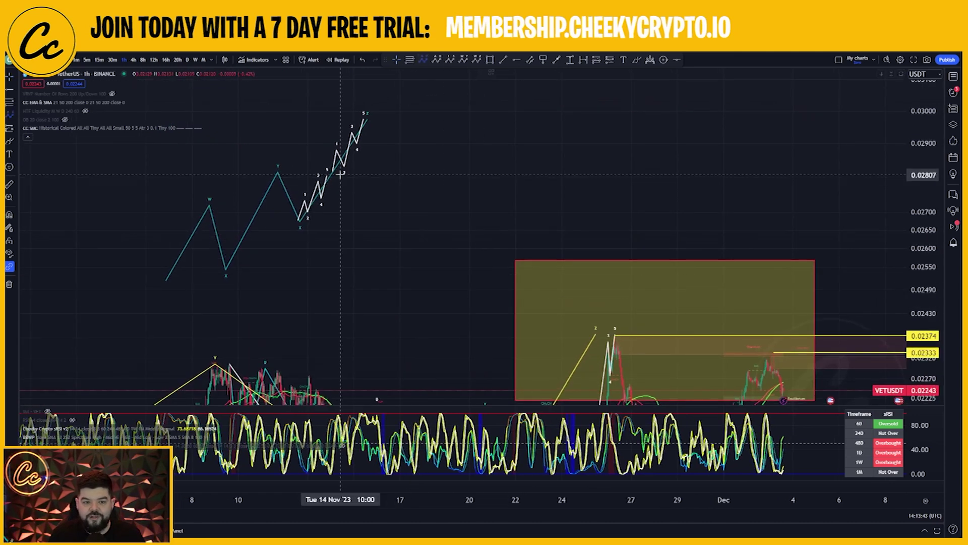
pyautogui.click(320, 164)
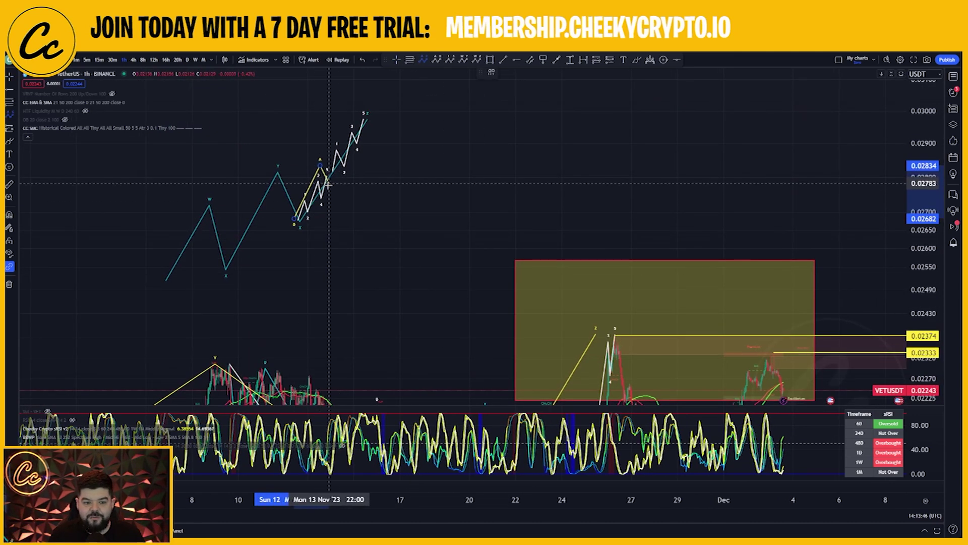
pyautogui.click(328, 186)
pyautogui.click(365, 121)
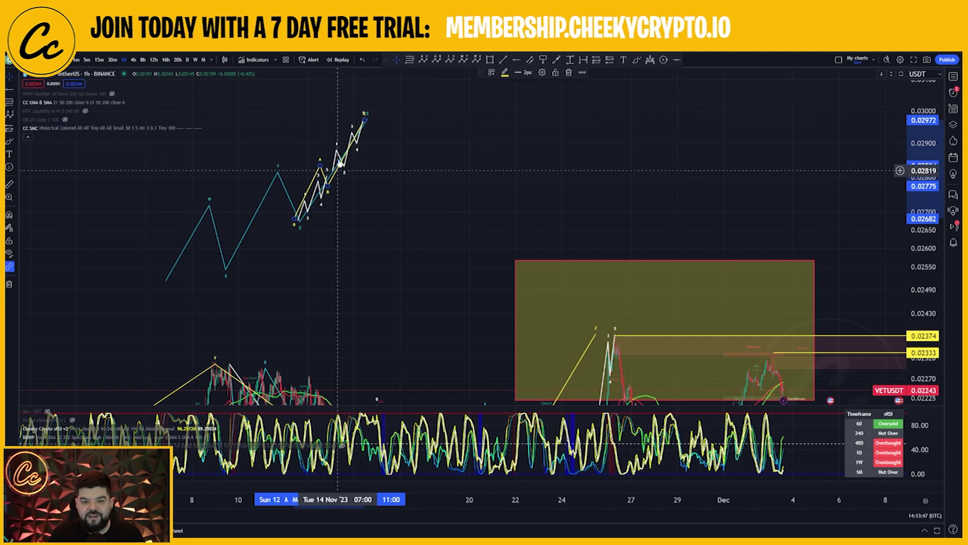
# Draw a five-wave impulse on the price chart from the 22 November low at about 0.01919 to the 24 November highs
pyautogui.moveTo(471, 225); pyautogui.dragTo(447, 72)
pyautogui.scroll(5, 588, 372)
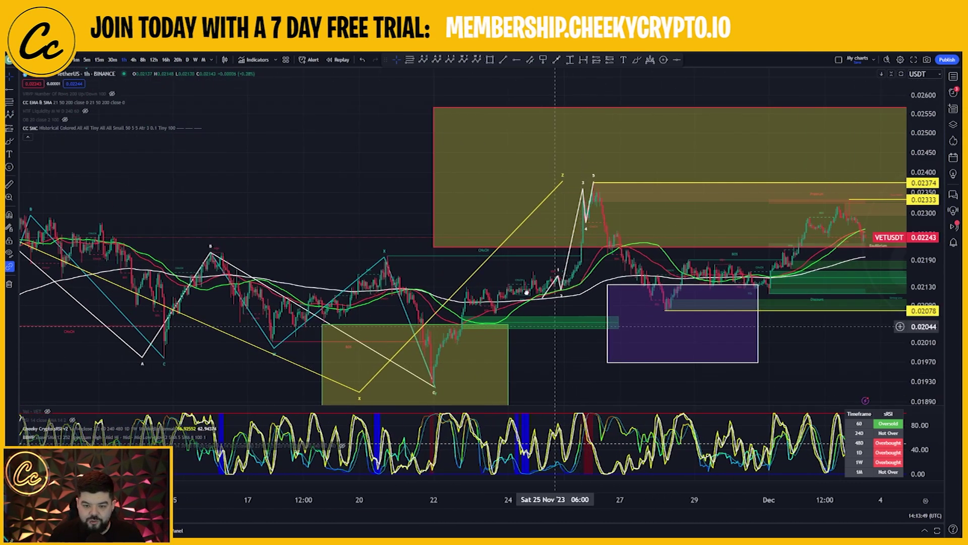
pyautogui.moveTo(532, 268); pyautogui.dragTo(493, 223)
pyautogui.scroll(4, 480, 206)
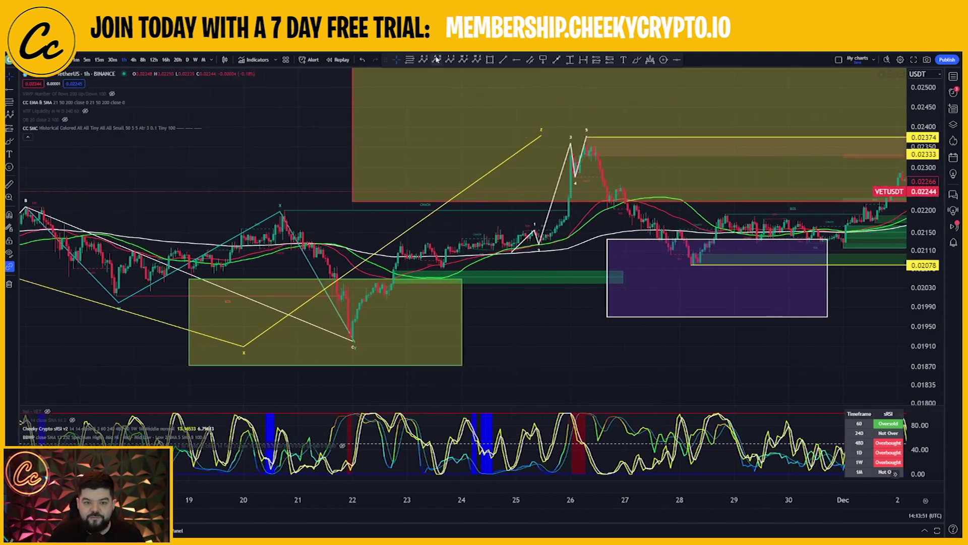
pyautogui.click(448, 60)
pyautogui.click(344, 342)
pyautogui.click(376, 275)
pyautogui.click(385, 301)
pyautogui.click(416, 239)
pyautogui.click(437, 265)
pyautogui.click(495, 225)
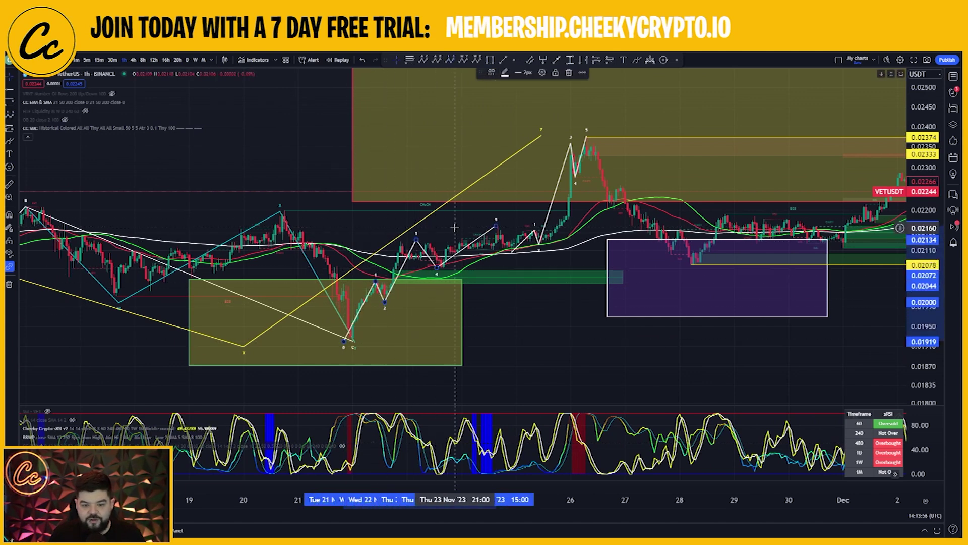
# Draw an A-B-C pattern over the November rise from about 0.01917, with A at 0.02172, B at 0.02093 and C at 0.02376
pyautogui.click(423, 60)
pyautogui.click(348, 341)
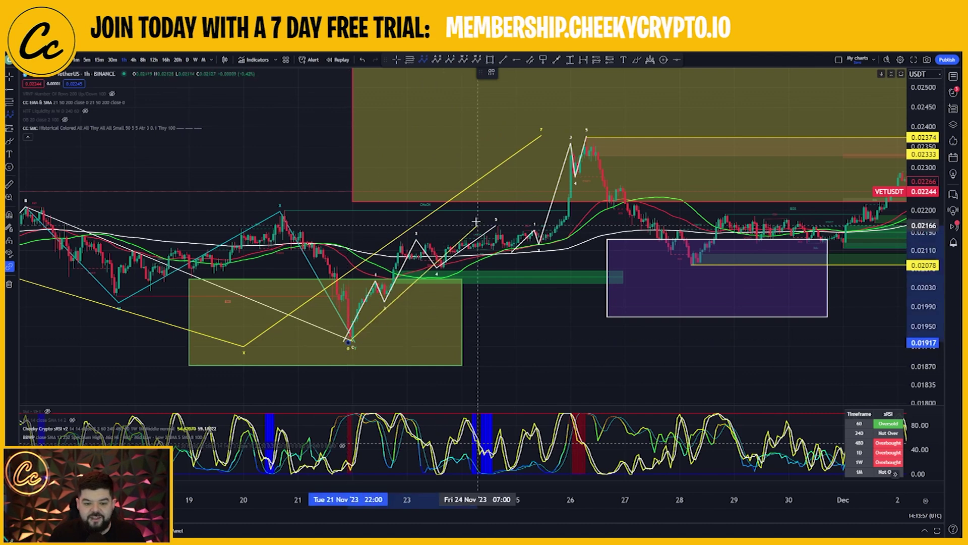
pyautogui.click(512, 258)
pyautogui.click(588, 136)
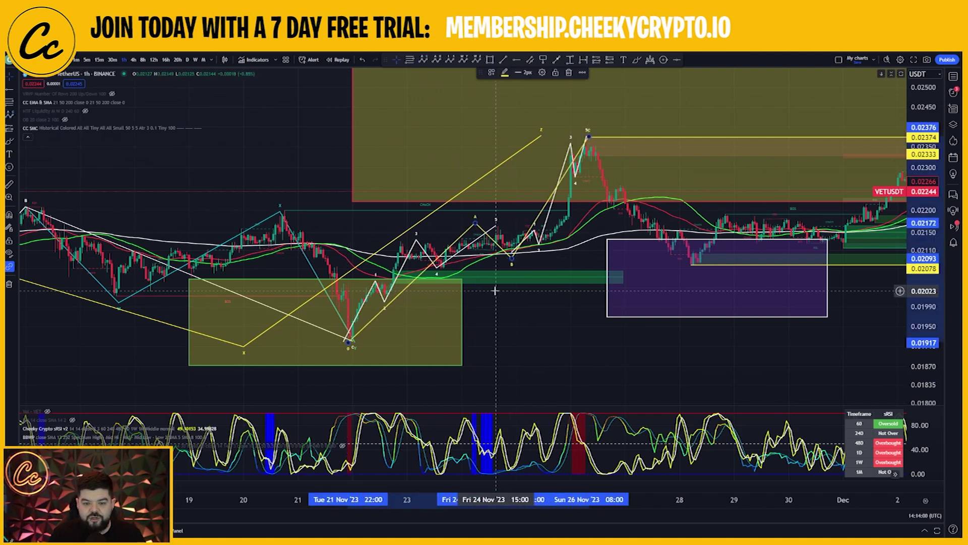
# Compare the schematic's final leg with the actual November rise, highlighting the existing white impulse into the 26 November high
pyautogui.click(480, 283)
pyautogui.moveTo(513, 301); pyautogui.dragTo(602, 490)
pyautogui.scroll(-1, 375, 235)
pyautogui.moveTo(344, 266); pyautogui.dragTo(496, 284)
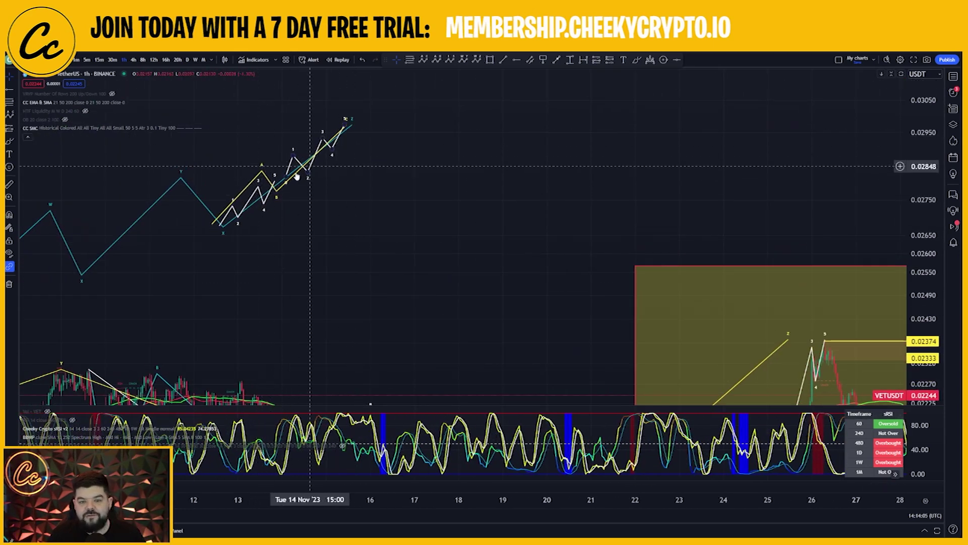
pyautogui.hotkey('alt', 'r')
pyautogui.moveTo(521, 382); pyautogui.dragTo(437, 316)
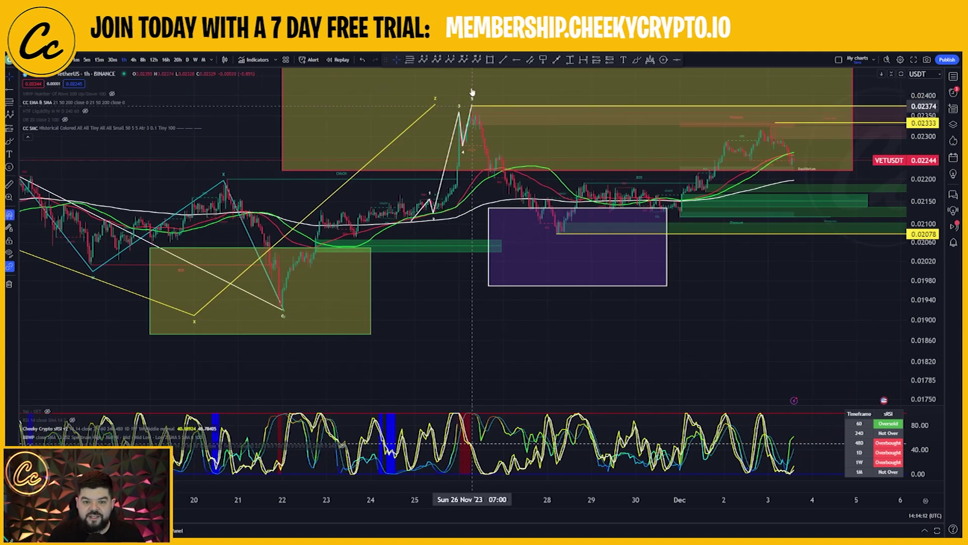
pyautogui.click(473, 95)
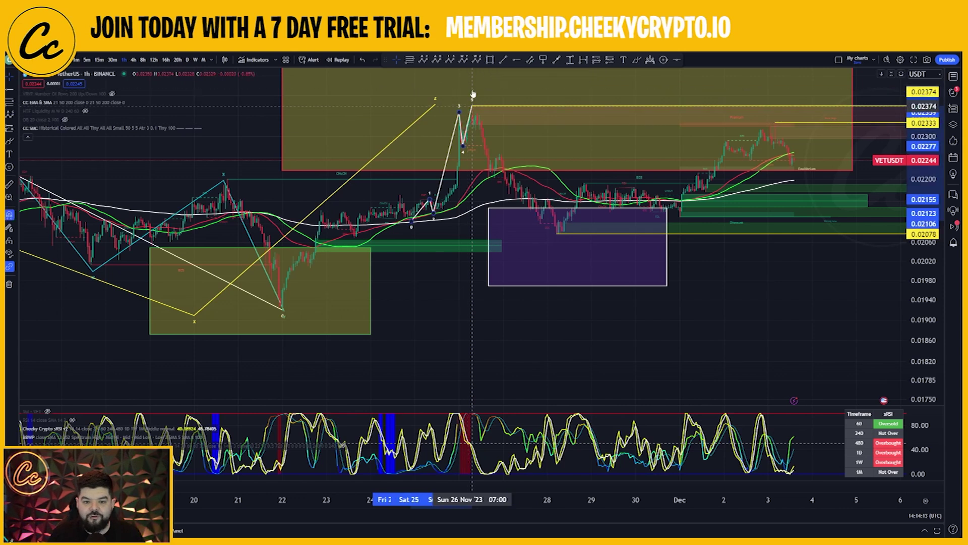
pyautogui.click(515, 341)
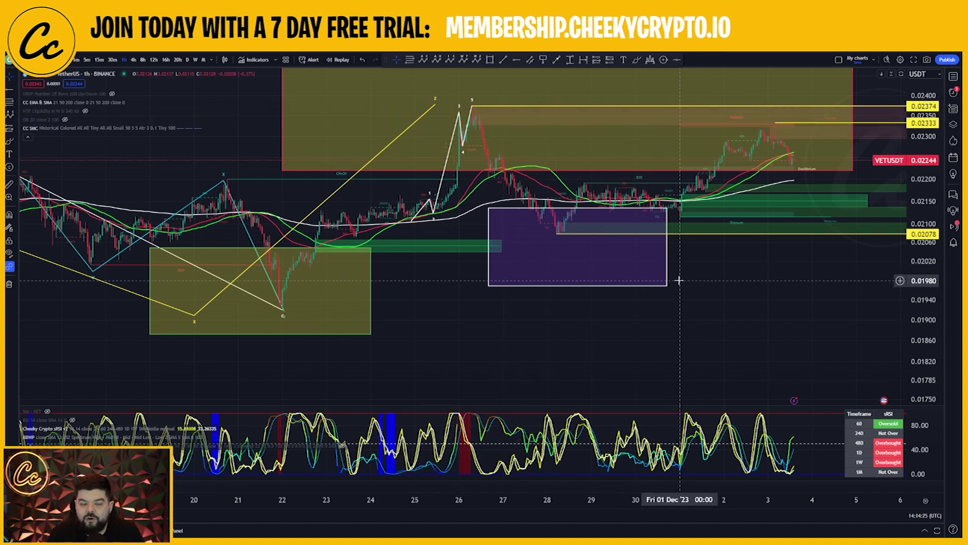
# Draw an A-B-C pattern from the 22 November low, with A at the 26 November high, B near the 0.02078 ray and C projected higher
pyautogui.click(292, 310)
pyautogui.click(475, 105)
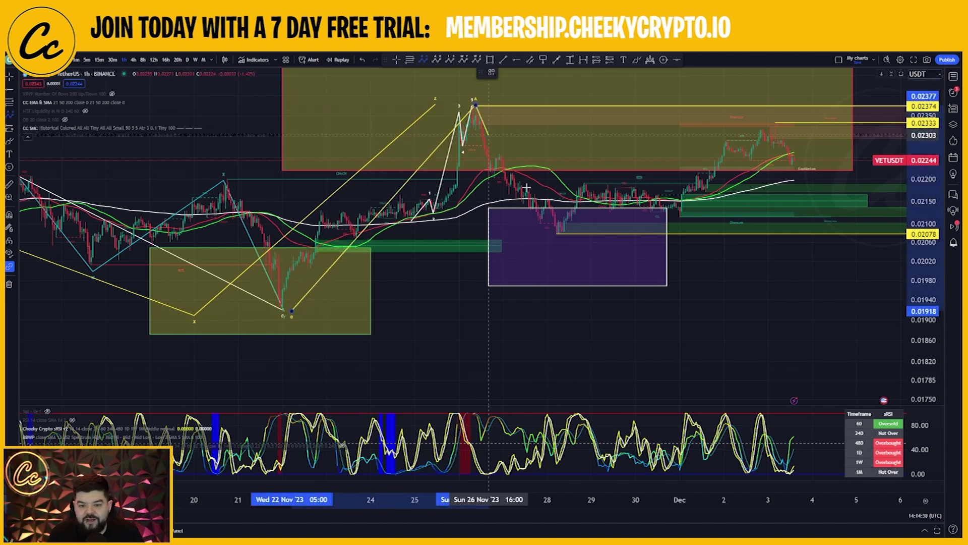
pyautogui.click(565, 248)
pyautogui.click(709, 78)
# Draw a Fibonacci retracement spanning the rise between the 22 November low at 0.01920 and the 26 November high
pyautogui.moveTo(739, 279); pyautogui.dragTo(700, 350)
pyautogui.click(412, 62)
pyautogui.keyDown('ctrl'); pyautogui.click(432, 181); pyautogui.keyUp('ctrl')
pyautogui.click(243, 379)
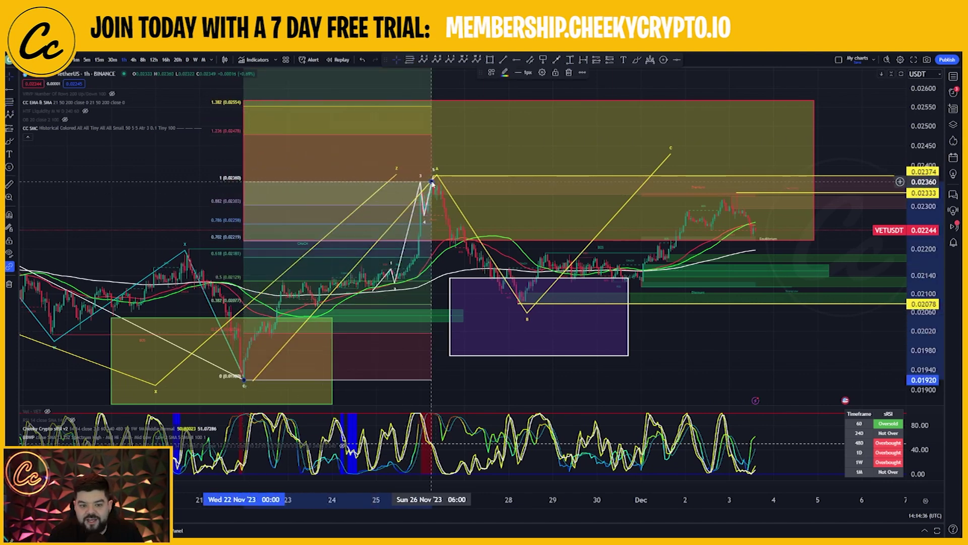
pyautogui.moveTo(433, 180); pyautogui.dragTo(433, 175)
# Move the Fibonacci drawing to the wave B low so its 0 level sits at 0.02078 and its 1 level at 0.02569
pyautogui.moveTo(376, 331); pyautogui.dragTo(606, 260)
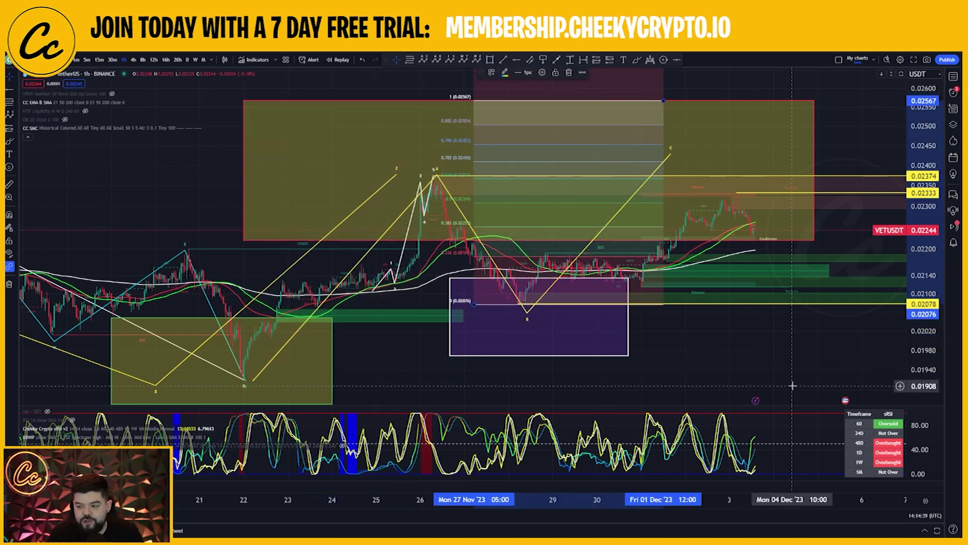
pyautogui.press('Left')
pyautogui.moveTo(742, 363); pyautogui.dragTo(726, 398)
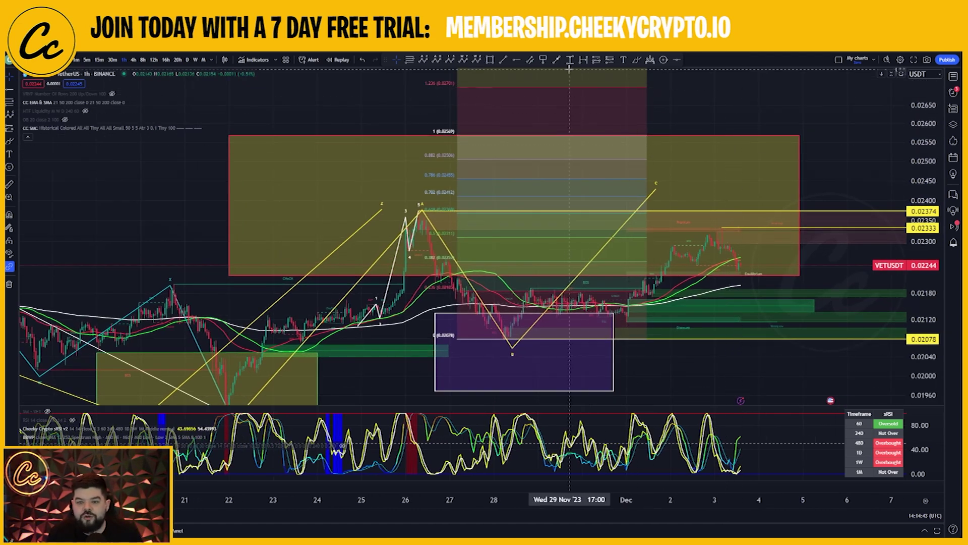
# Draw a white-filled rectangle over the Fibonacci 1 to 1.236 zone, from 0.02569 to 0.02701, and delete the Fibonacci drawing
pyautogui.click(490, 60)
pyautogui.moveTo(662, 87)
pyautogui.mouseDown()
pyautogui.moveTo(787, 101)
pyautogui.moveTo(819, 136)
pyautogui.mouseUp()
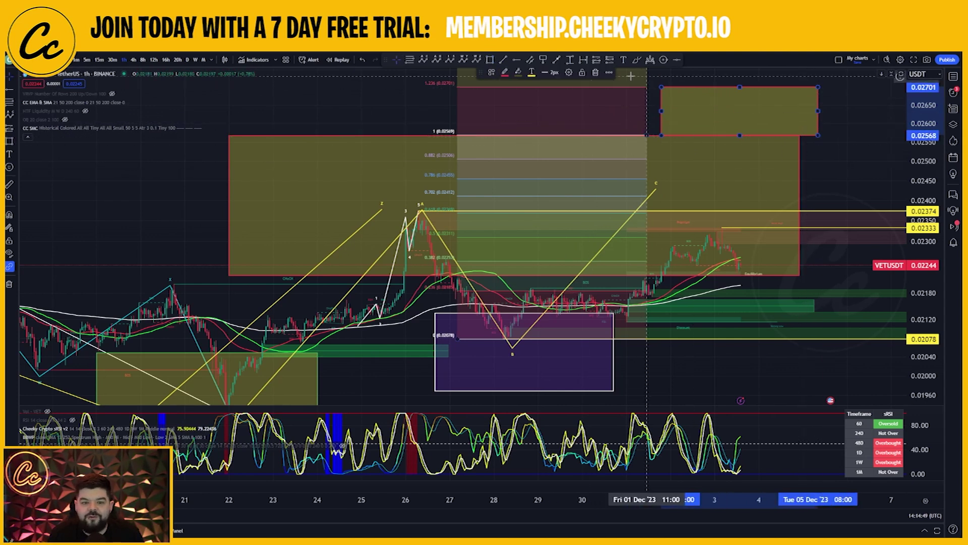
pyautogui.doubleClick(739, 87)
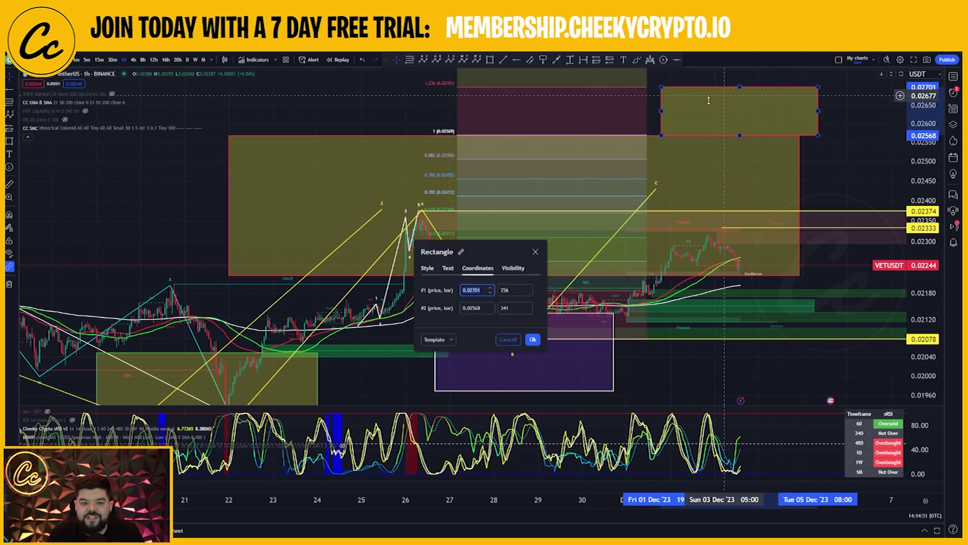
pyautogui.click(533, 338)
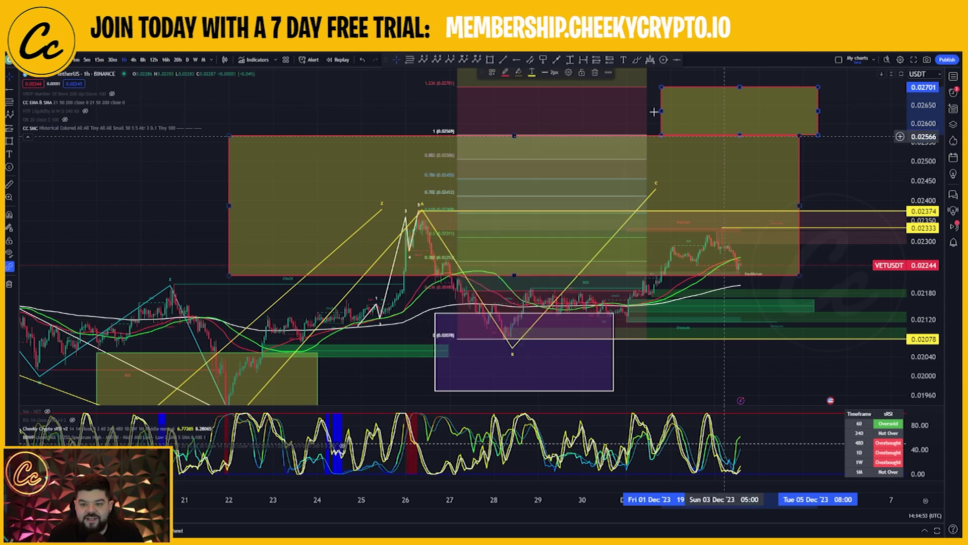
pyautogui.click(518, 73)
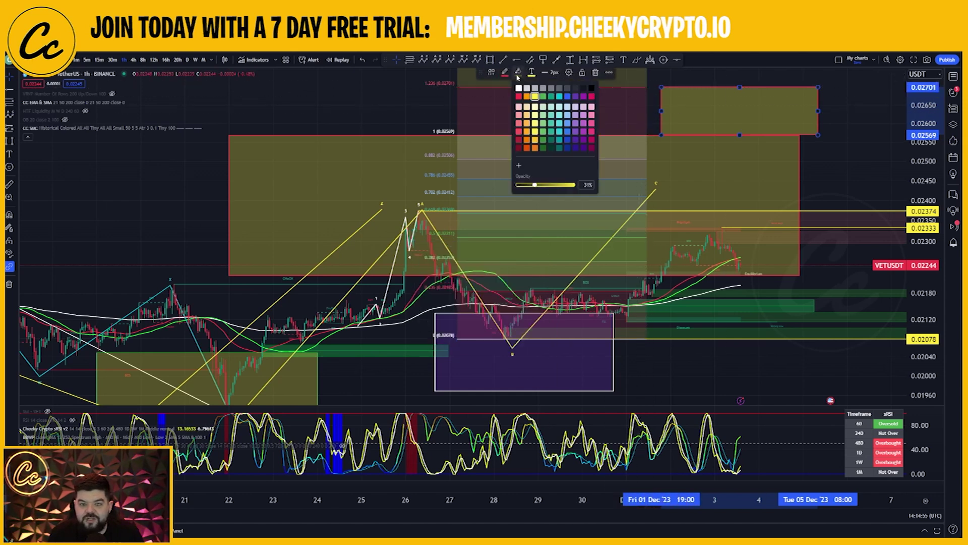
pyautogui.click(519, 89)
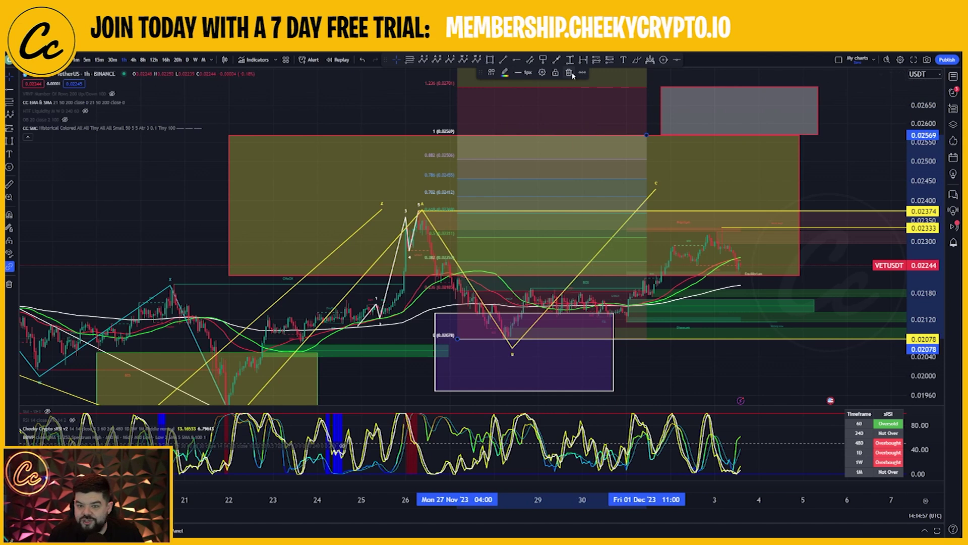
pyautogui.click(581, 97)
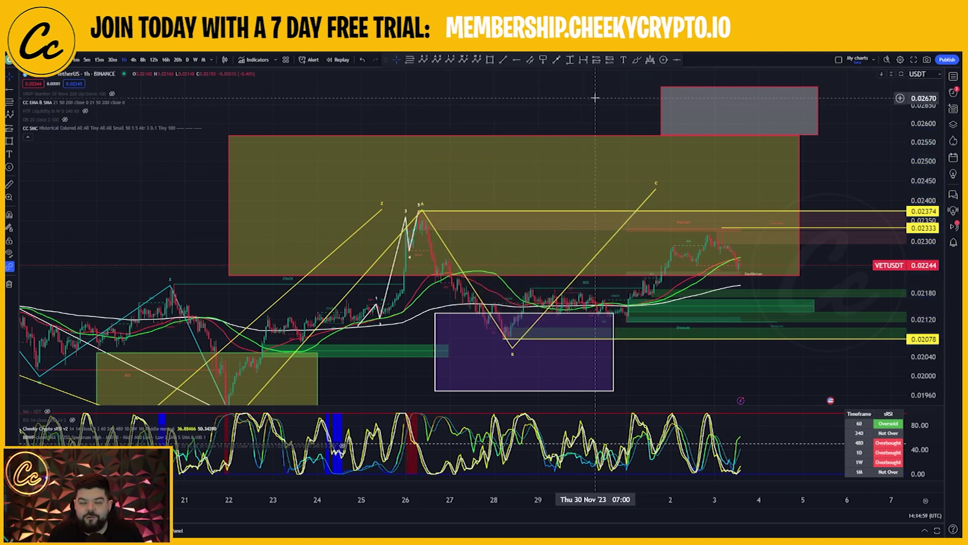
# Move point C of the A-B-C pattern up into the white target box and recolour the pattern white
pyautogui.moveTo(609, 106); pyautogui.dragTo(609, 92)
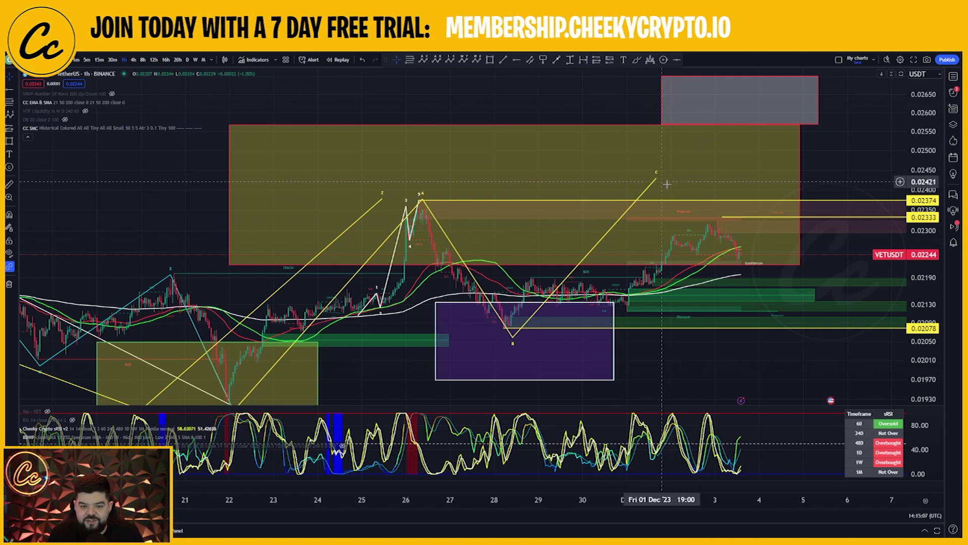
pyautogui.moveTo(657, 179)
pyautogui.mouseDown()
pyautogui.moveTo(711, 87)
pyautogui.moveTo(732, 94)
pyautogui.mouseUp()
pyautogui.click(505, 72)
pyautogui.moveTo(686, 372)
pyautogui.mouseDown()
pyautogui.moveTo(677, 349)
pyautogui.moveTo(676, 389)
pyautogui.moveTo(672, 373)
pyautogui.mouseUp()
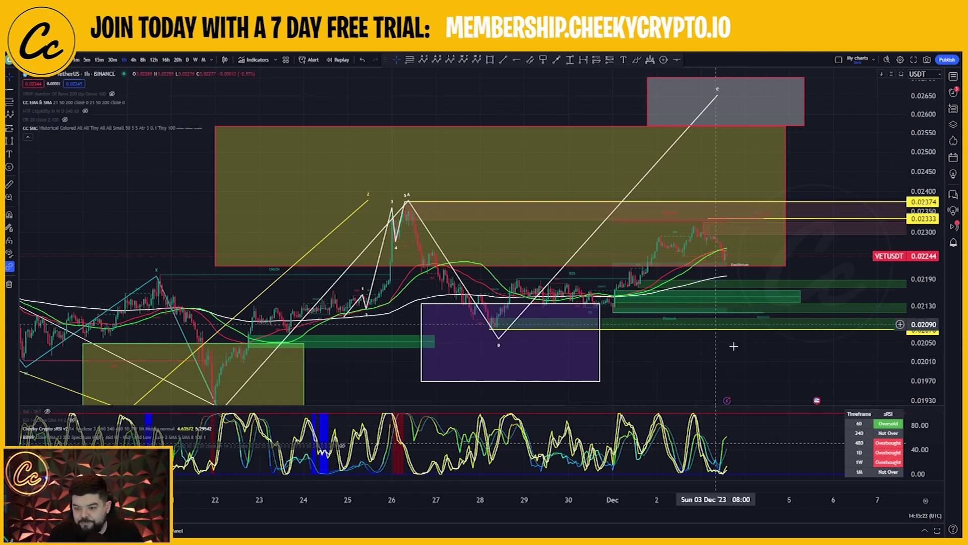
# Circle the small label near 0.02110, the label on the 0.02333 level and the Equilibrium label
pyautogui.moveTo(936, 346); pyautogui.dragTo(849, 110)
pyautogui.moveTo(672, 337); pyautogui.dragTo(555, 233)
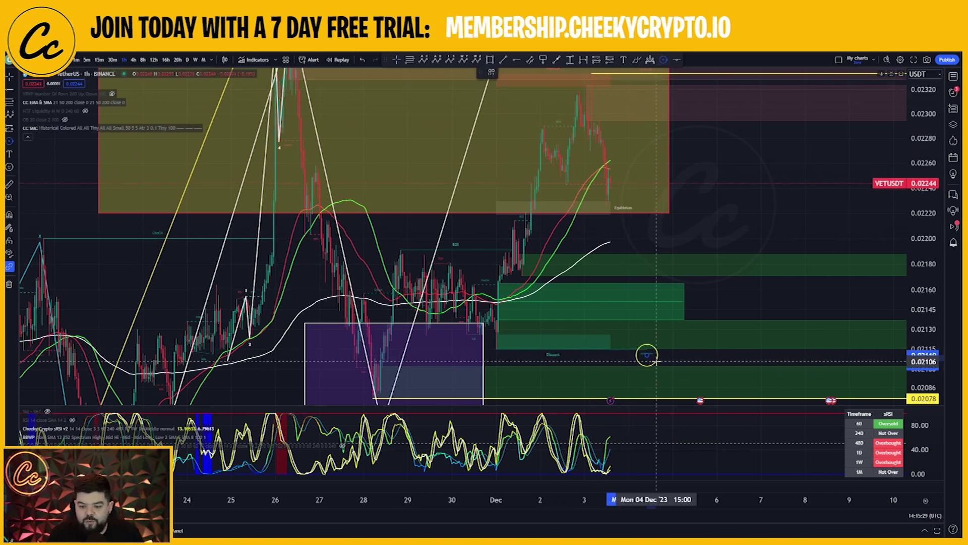
pyautogui.moveTo(647, 354); pyautogui.dragTo(650, 374)
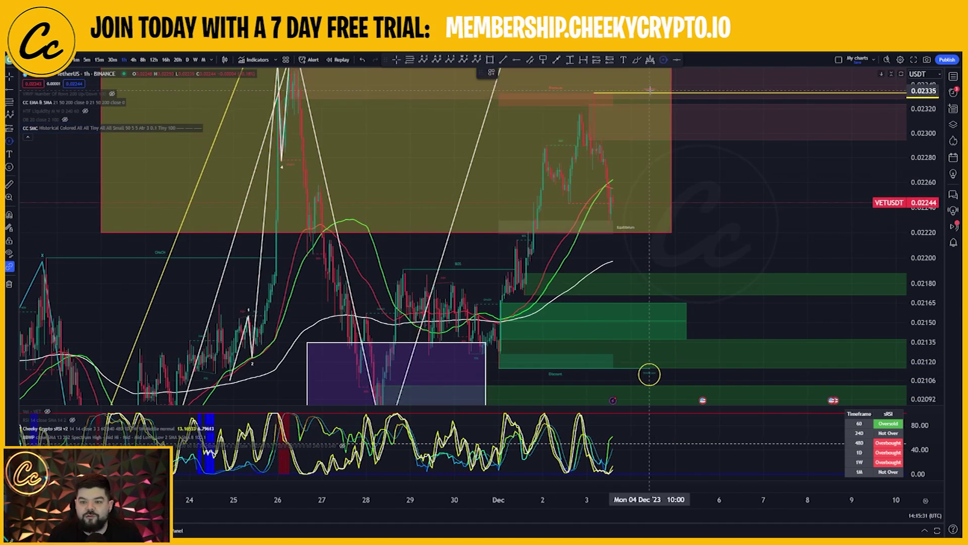
pyautogui.click(659, 100)
pyautogui.click(842, 204)
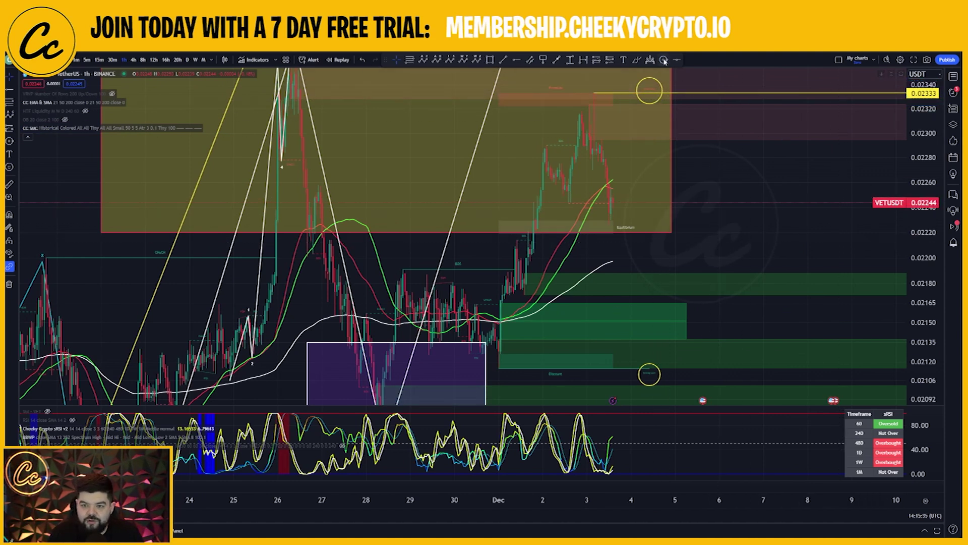
pyautogui.click(627, 228)
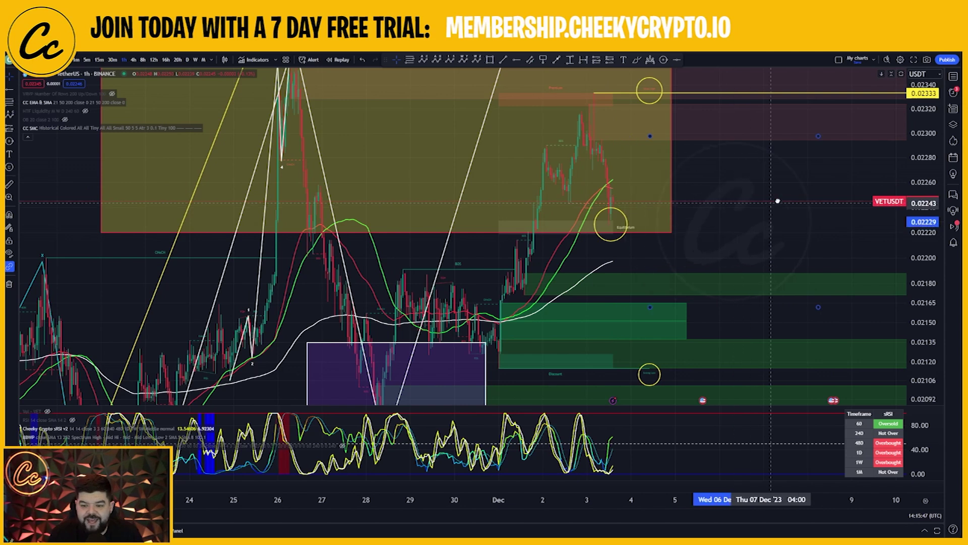
# Delete the circles around the Equilibrium, 0.02333 and 0.02110 labels
pyautogui.click(627, 224)
pyautogui.click(595, 73)
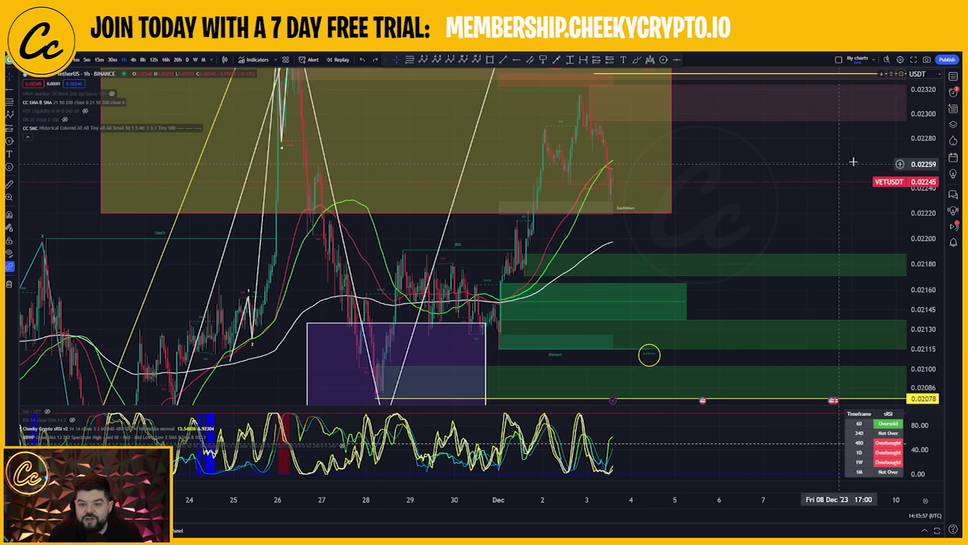
pyautogui.moveTo(924, 156); pyautogui.dragTo(925, 340)
pyautogui.moveTo(834, 231); pyautogui.dragTo(857, 247)
pyautogui.moveTo(918, 266); pyautogui.dragTo(918, 236)
# Draw a yellow arrow from about 0.02489 down to the 0.02333 level
pyautogui.click(557, 60)
pyautogui.moveTo(754, 96); pyautogui.dragTo(717, 152)
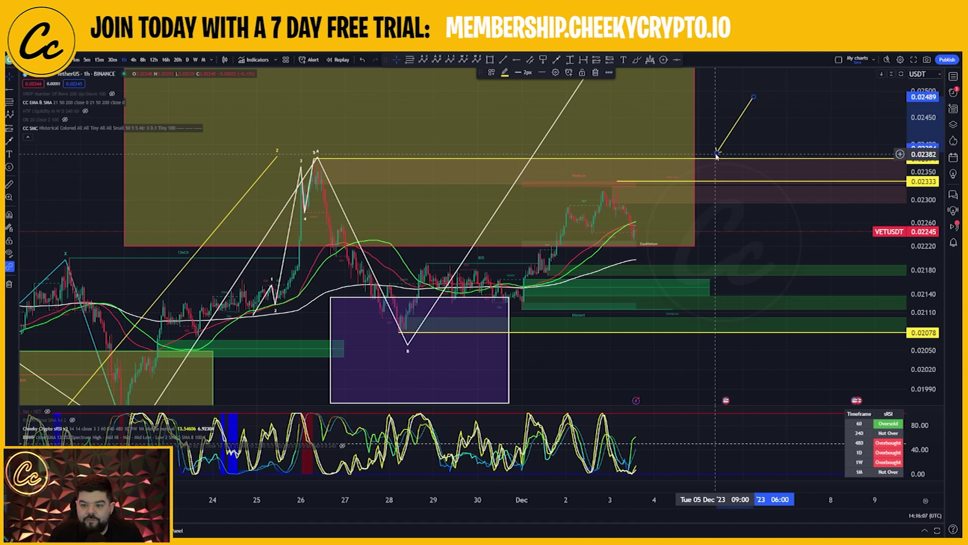
pyautogui.moveTo(717, 153); pyautogui.dragTo(661, 176)
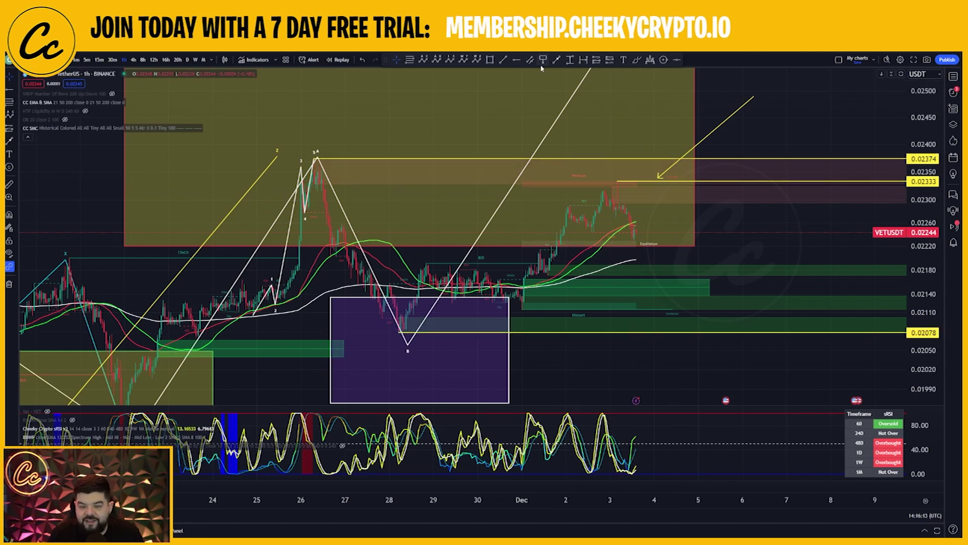
# Draw a rising arrow from about 0.02234 to 0.02341 and repoint the falling arrow to just above the 0.02374 level
pyautogui.click(557, 59)
pyautogui.click(638, 237)
pyautogui.click(704, 177)
pyautogui.moveTo(745, 244); pyautogui.dragTo(790, 244)
pyautogui.click(722, 376)
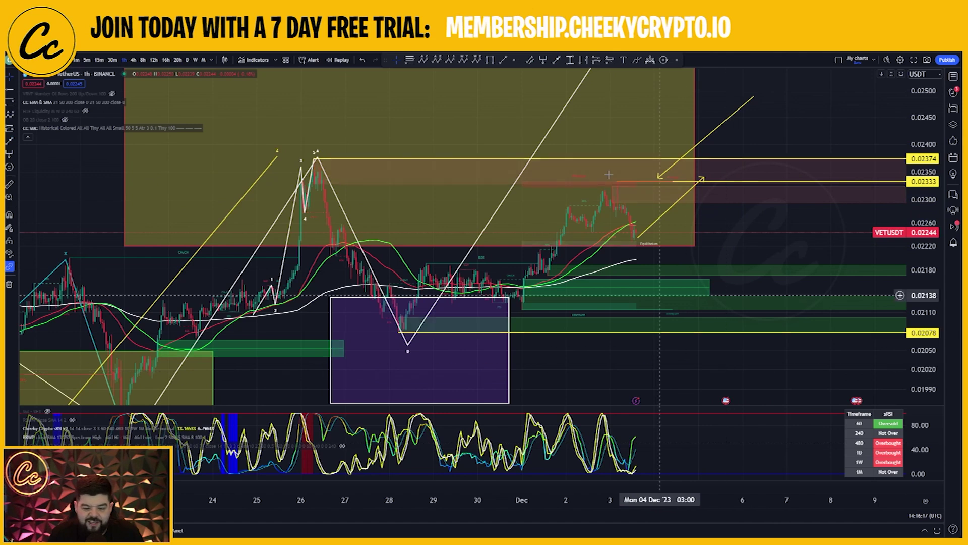
pyautogui.moveTo(659, 178); pyautogui.dragTo(688, 155)
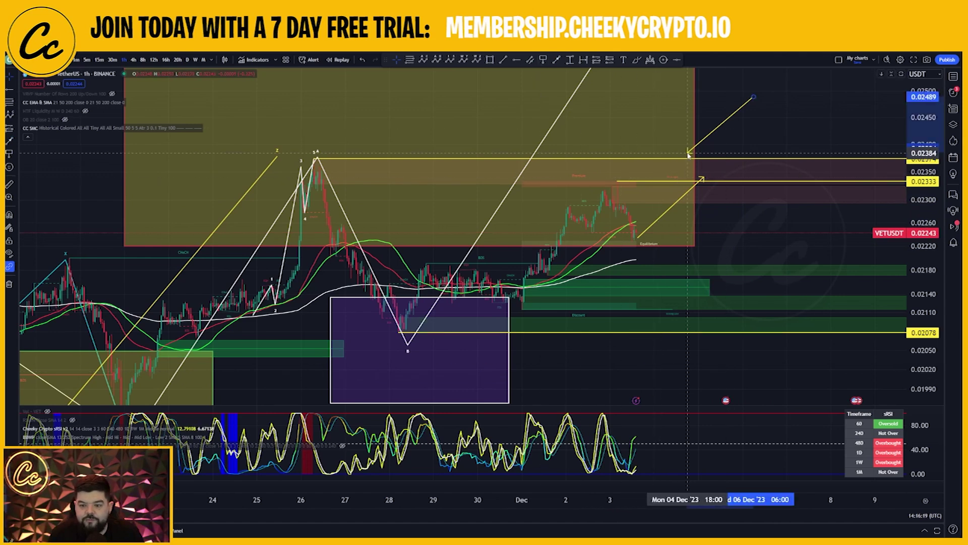
pyautogui.moveTo(496, 149); pyautogui.dragTo(694, 158)
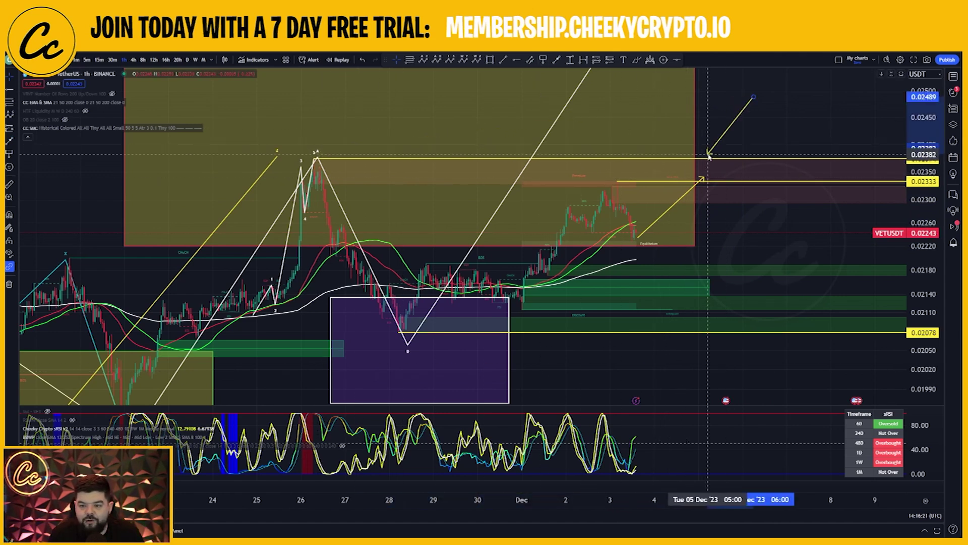
# Extend the white target box's end date to 5 December 12:00
pyautogui.click(668, 363)
pyautogui.moveTo(923, 103); pyautogui.dragTo(929, 259)
pyautogui.moveTo(714, 118)
pyautogui.mouseDown()
pyautogui.moveTo(697, 118)
pyautogui.moveTo(722, 119)
pyautogui.mouseUp()
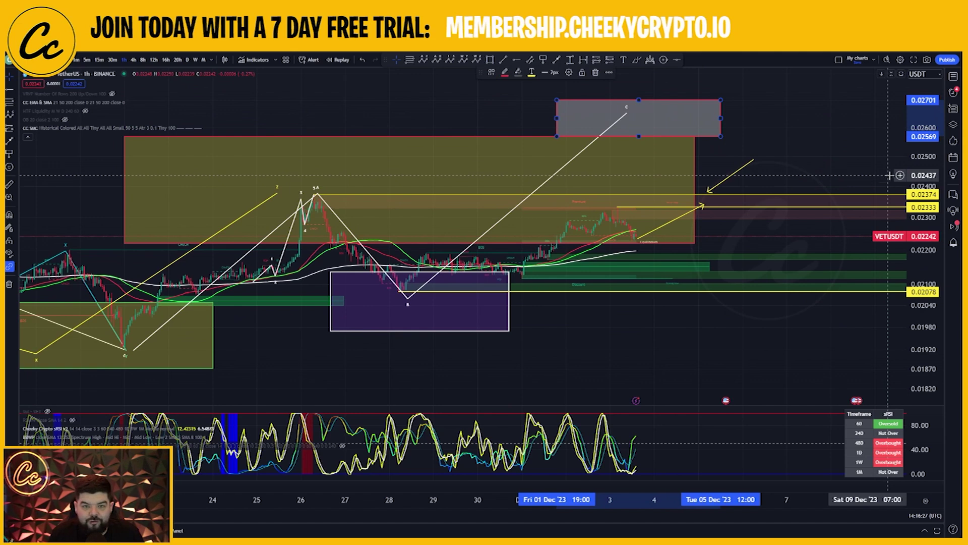
# Repoint the falling arrow to about 0.02088, just above the 0.02078 level
pyautogui.moveTo(927, 329); pyautogui.dragTo(925, 161)
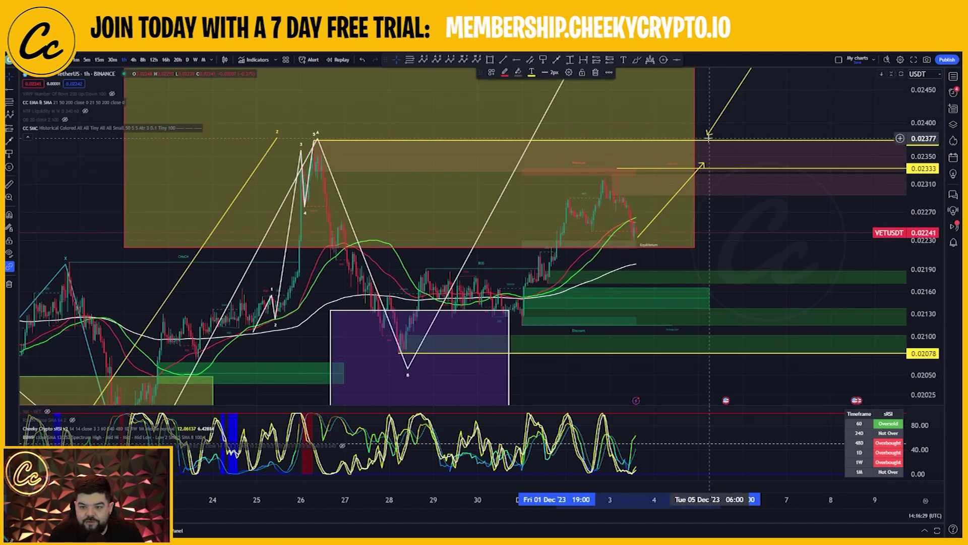
pyautogui.moveTo(709, 136); pyautogui.dragTo(639, 344)
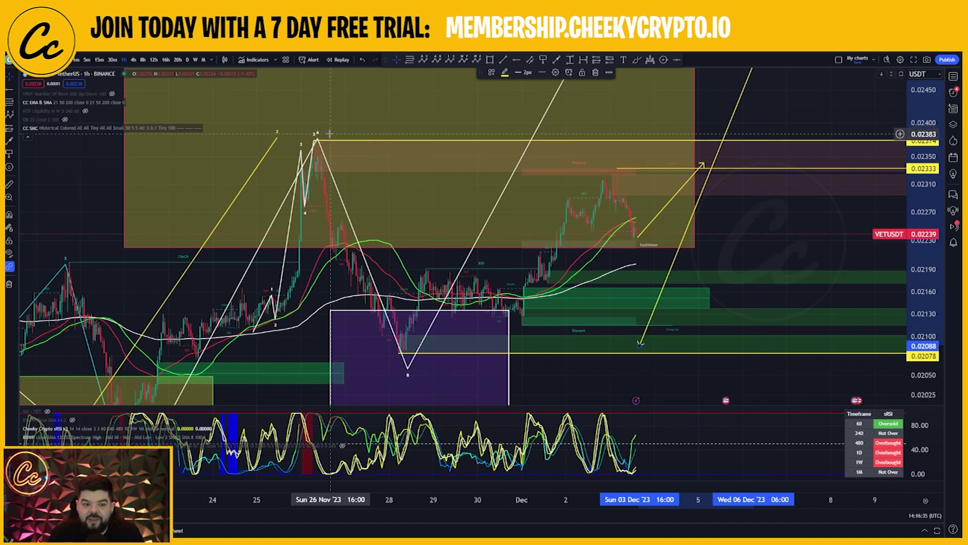
# Align point A of the A-B-C pattern with the 26 November high at 0.02374 and recolour the five-wave impulse teal
pyautogui.moveTo(318, 139); pyautogui.dragTo(315, 140)
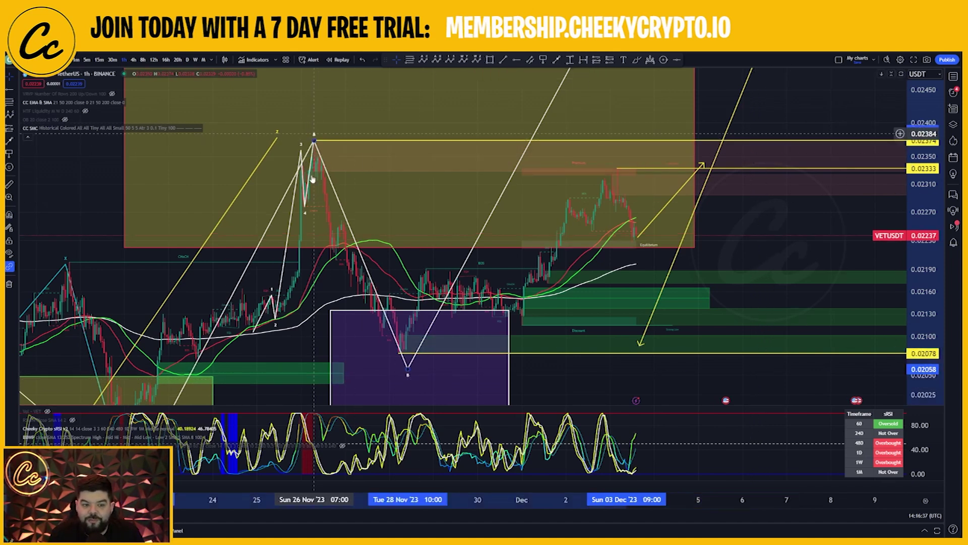
pyautogui.click(312, 291)
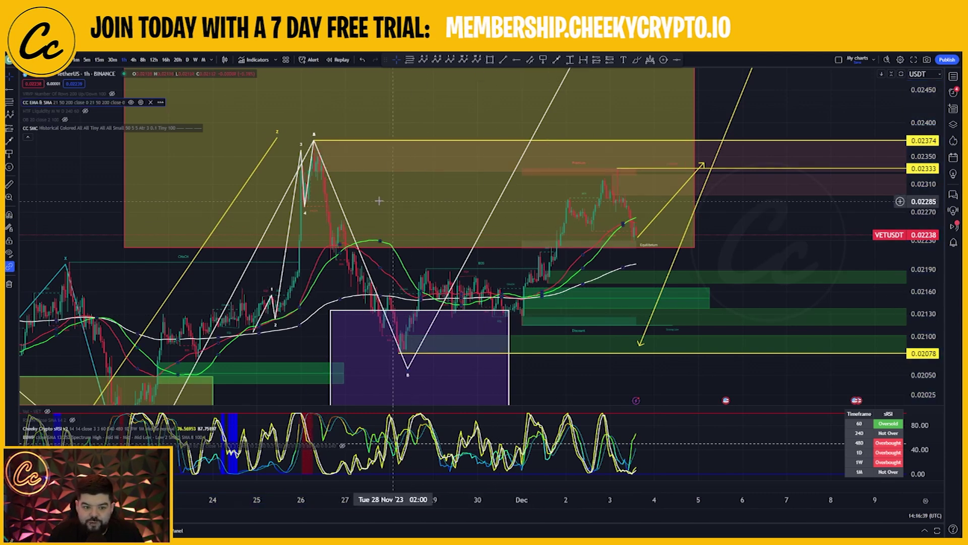
pyautogui.click(304, 207)
pyautogui.click(304, 207)
pyautogui.click(505, 74)
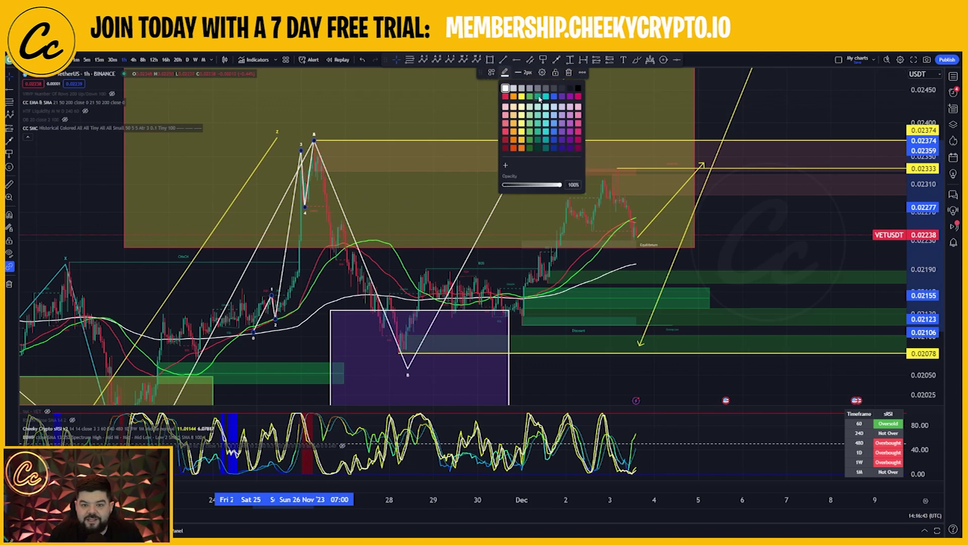
pyautogui.press('Escape')
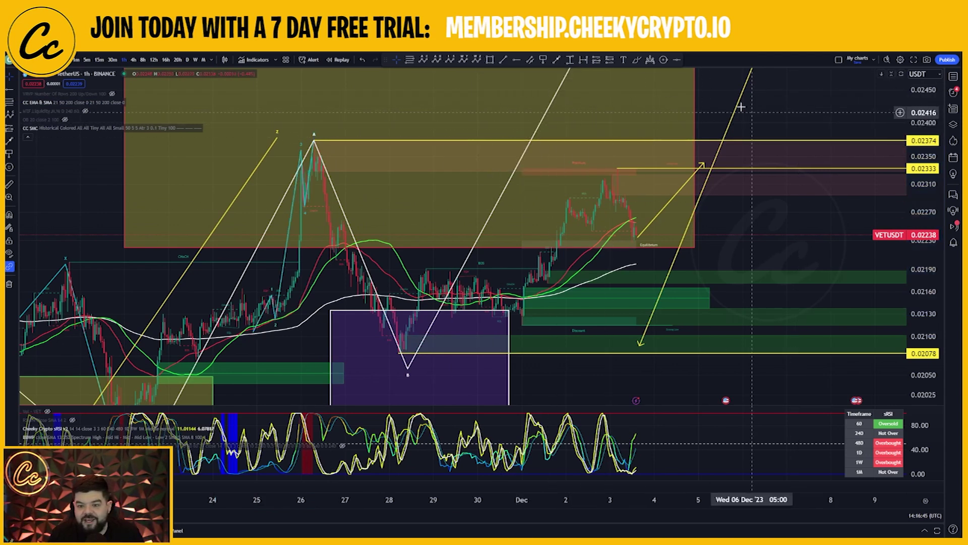
# Delete the rising arrow and the falling arrow
pyautogui.click(700, 168)
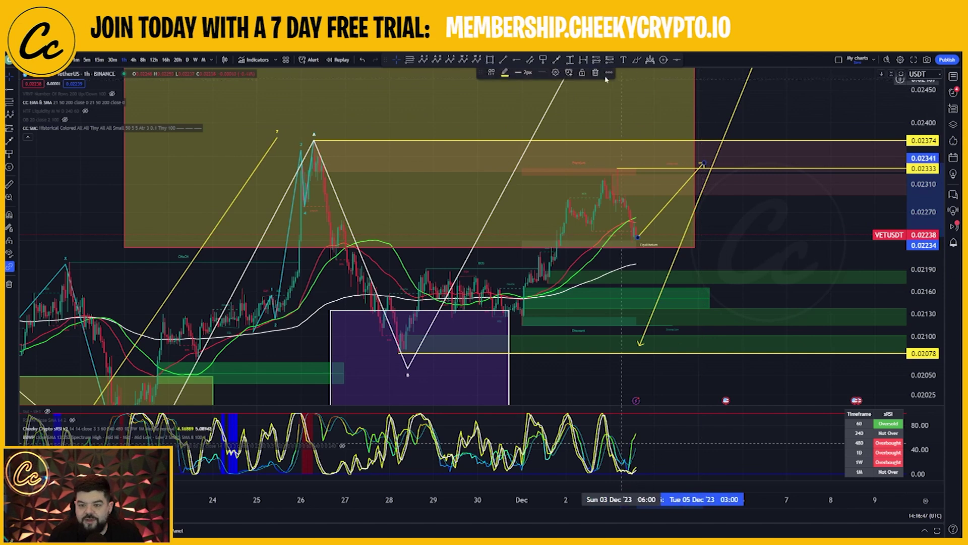
pyautogui.press('Escape')
pyautogui.click(640, 345)
pyautogui.click(589, 73)
# Collapse the indicator legend and align point B of the A-B-C pattern with the 28 November low at 0.02078
pyautogui.moveTo(656, 279); pyautogui.dragTo(769, 251)
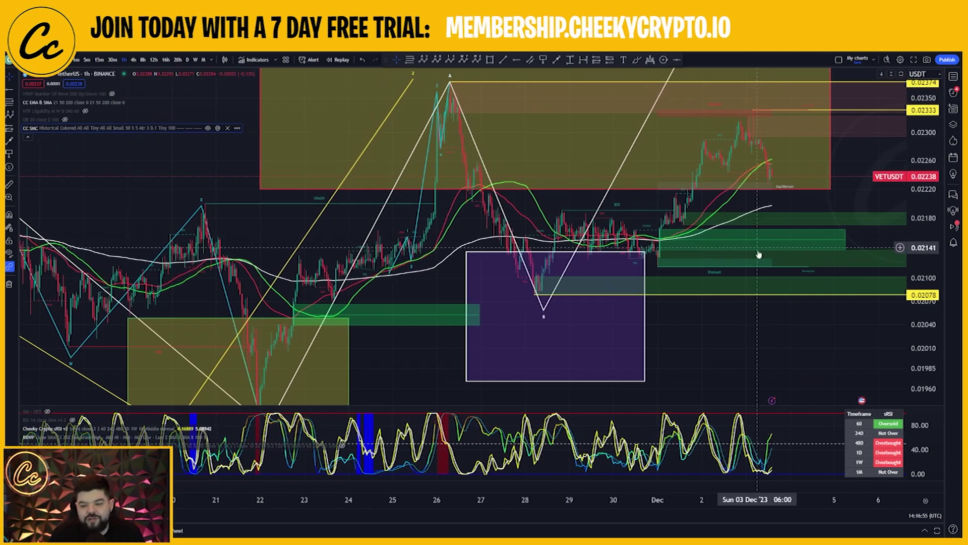
pyautogui.scroll(2, 759, 255)
pyautogui.scroll(3, 773, 249)
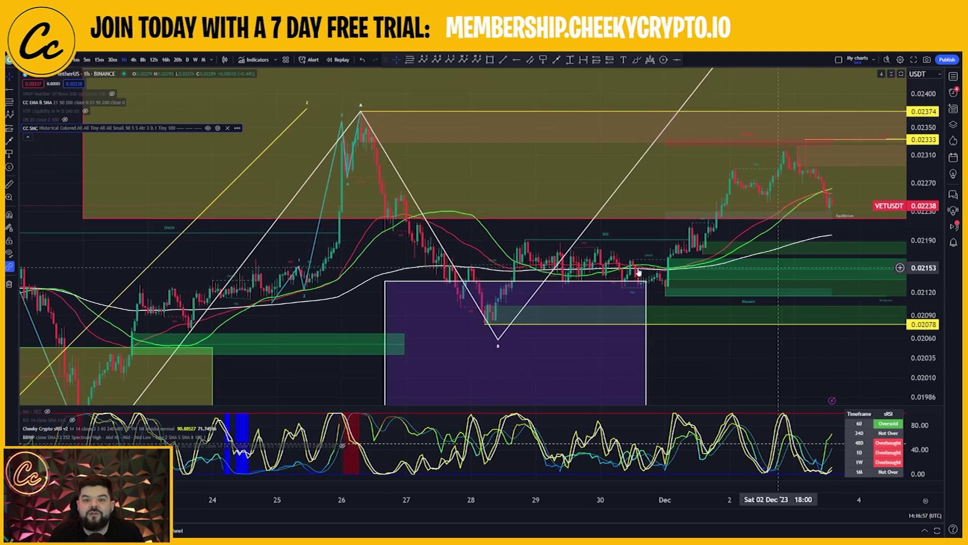
pyautogui.click(28, 137)
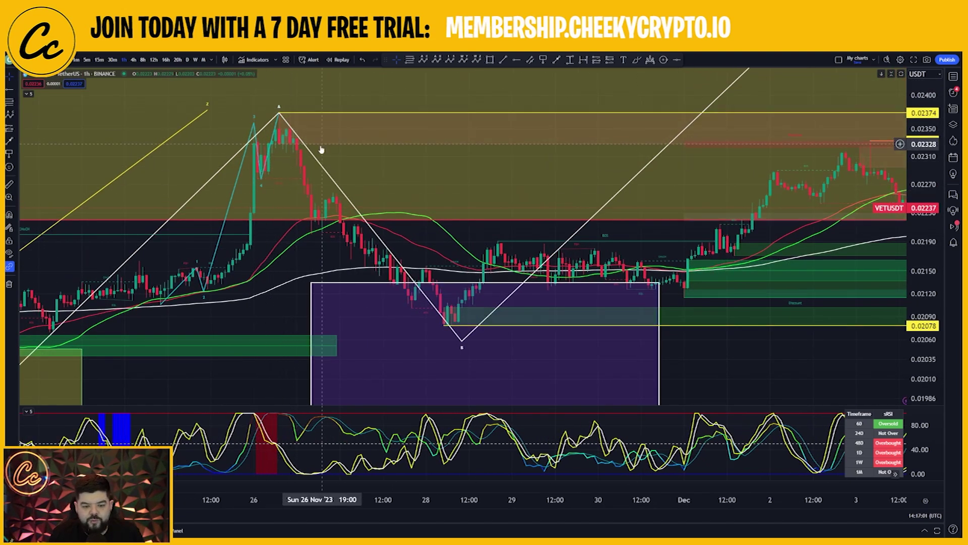
pyautogui.moveTo(463, 345)
pyautogui.mouseDown()
pyautogui.moveTo(447, 317)
pyautogui.moveTo(447, 327)
pyautogui.mouseUp()
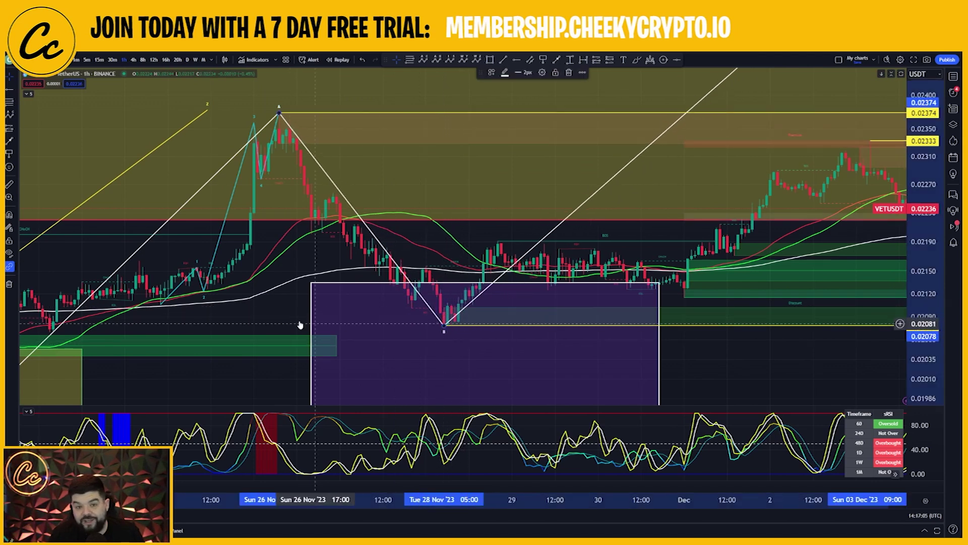
pyautogui.click(284, 314)
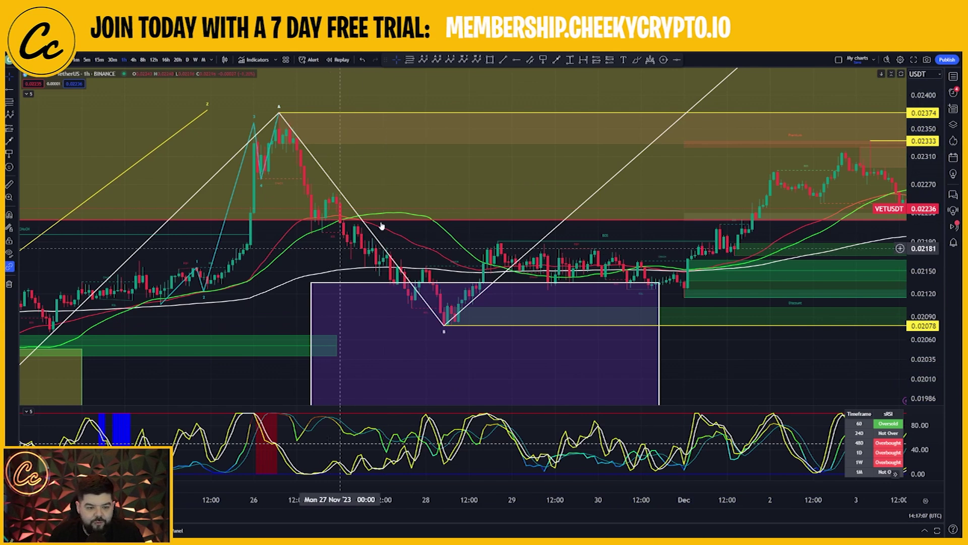
# Project the first 26 November drop with a Fibonacci from 0.02258 to 0.02094 and box the zone from its 1 level to about 0.02056
pyautogui.moveTo(312, 244); pyautogui.dragTo(279, 112)
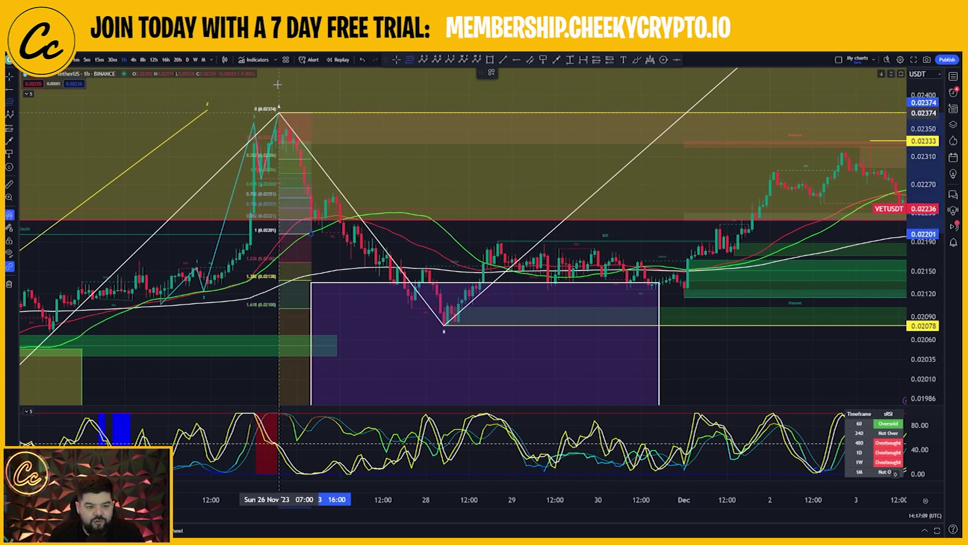
pyautogui.moveTo(297, 145); pyautogui.dragTo(340, 225)
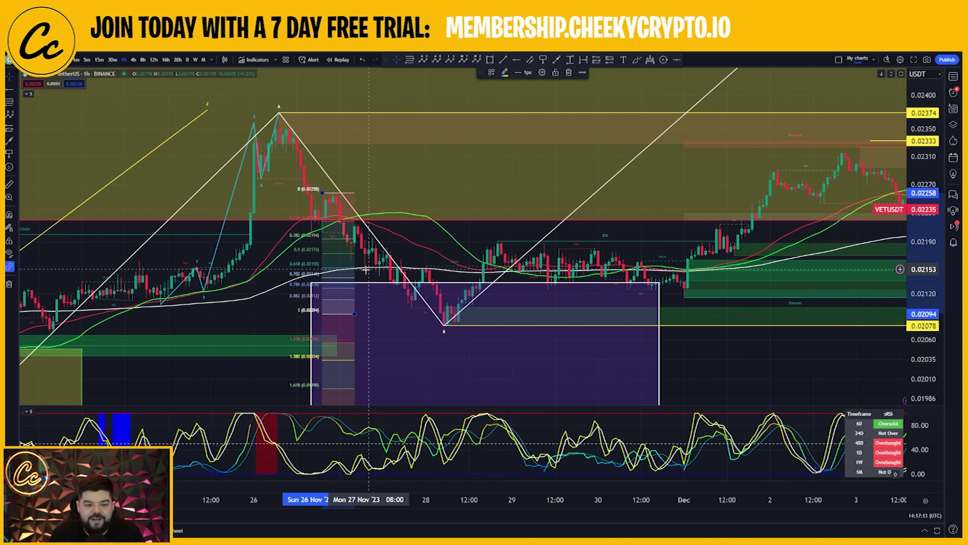
pyautogui.click(490, 59)
pyautogui.moveTo(394, 313)
pyautogui.mouseDown()
pyautogui.moveTo(522, 325)
pyautogui.moveTo(528, 343)
pyautogui.mouseUp()
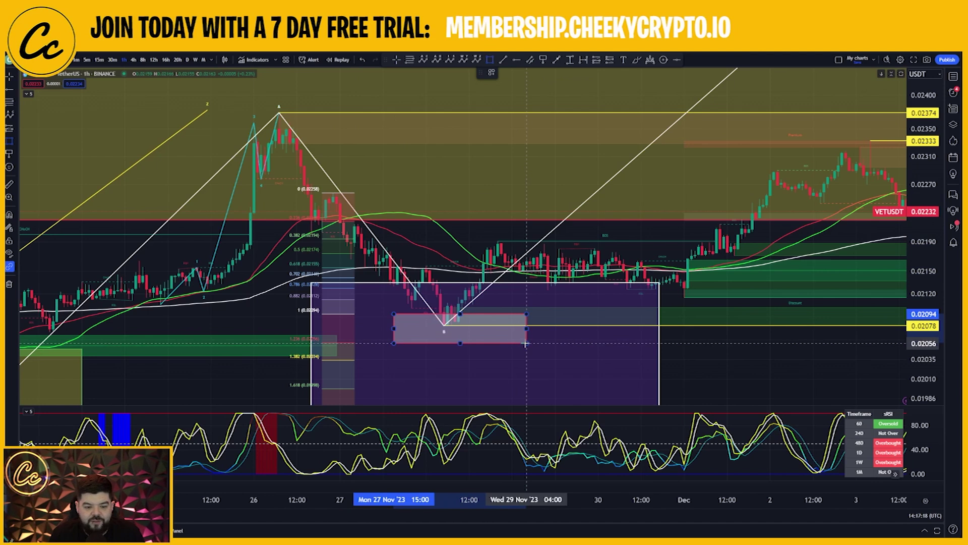
# Draw an A-B-C correction from the 26 November high at 0.02374 through 0.02197 and 0.02264 to 0.02076, and colour it teal
pyautogui.click(423, 59)
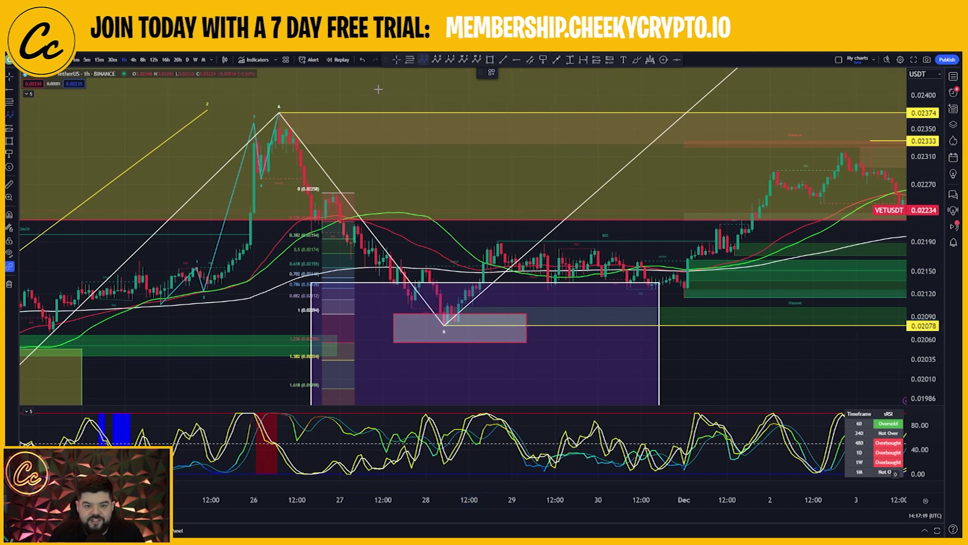
pyautogui.click(279, 112)
pyautogui.click(312, 236)
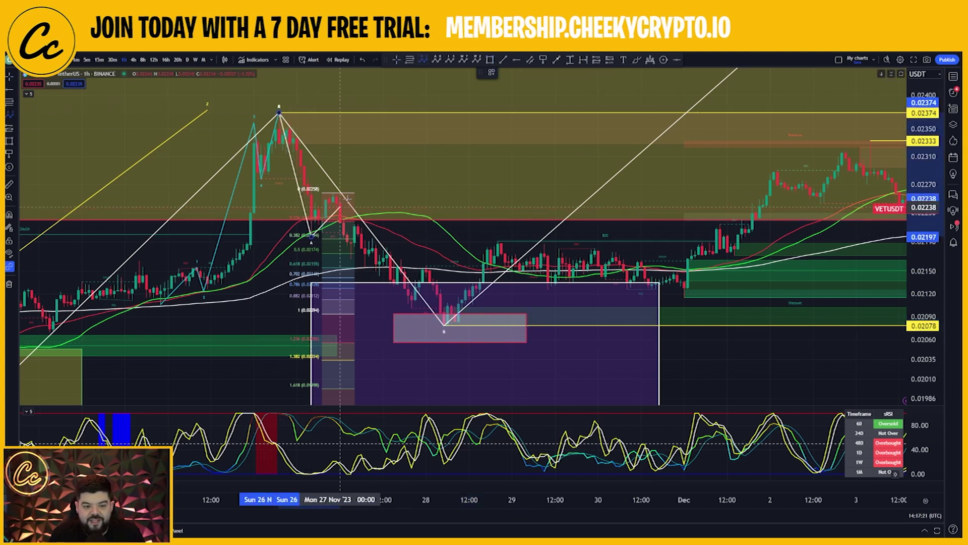
pyautogui.click(350, 189)
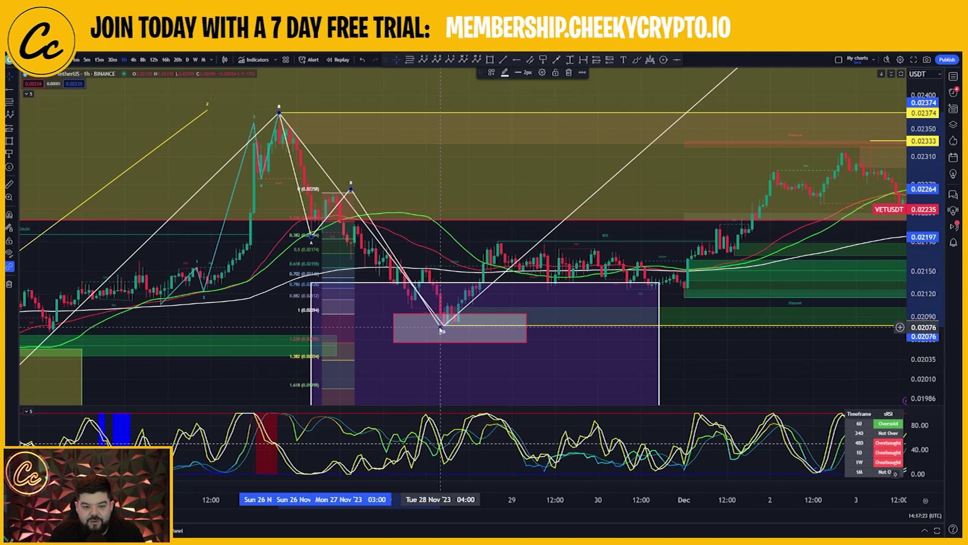
pyautogui.click(442, 326)
pyautogui.click(505, 73)
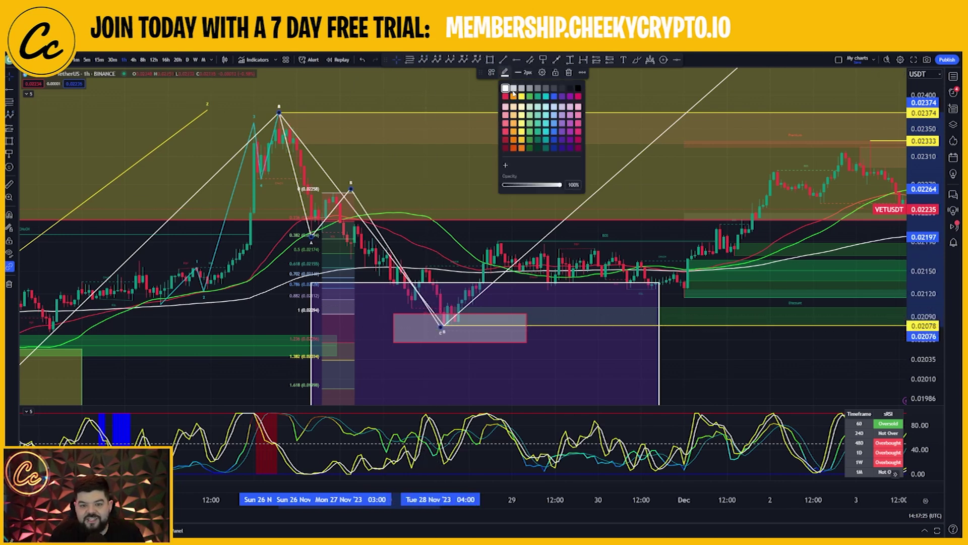
pyautogui.click(545, 96)
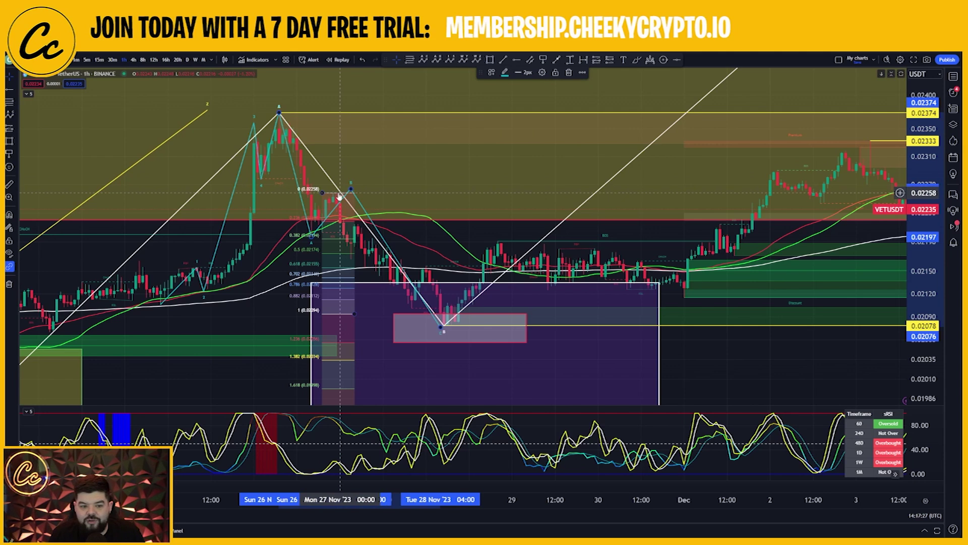
# Delete the Fibonacci over the 26 November drop and move point B of the teal correction to the 27 November high at about 0.02257
pyautogui.click(567, 74)
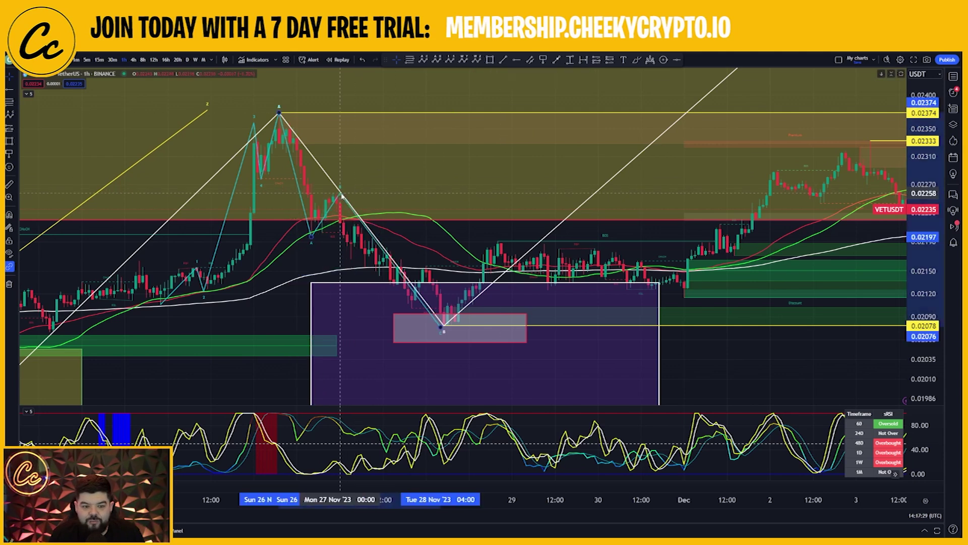
pyautogui.click(339, 197)
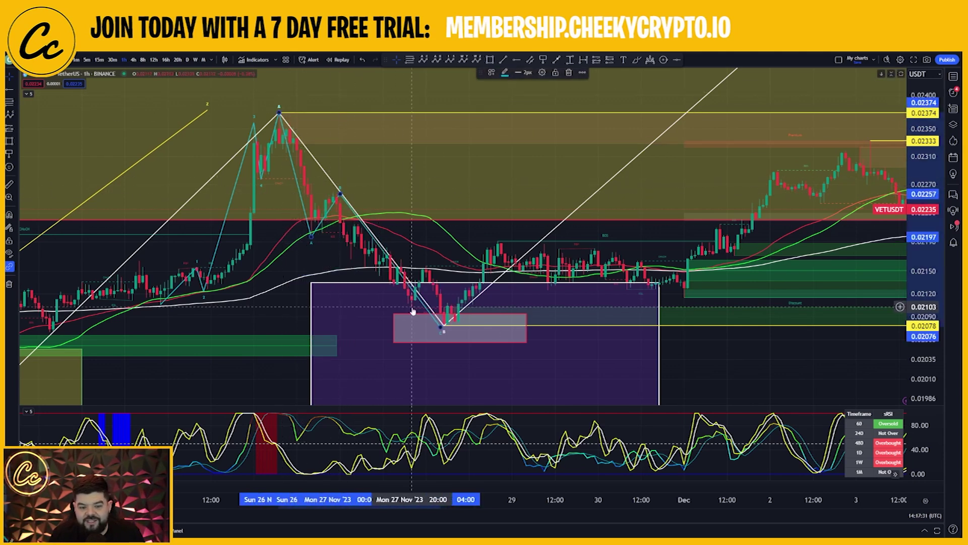
# Try moving point C of the large white A-B-C pattern down to the 0.02374 level at 3 December
pyautogui.scroll(-5, 698, 298)
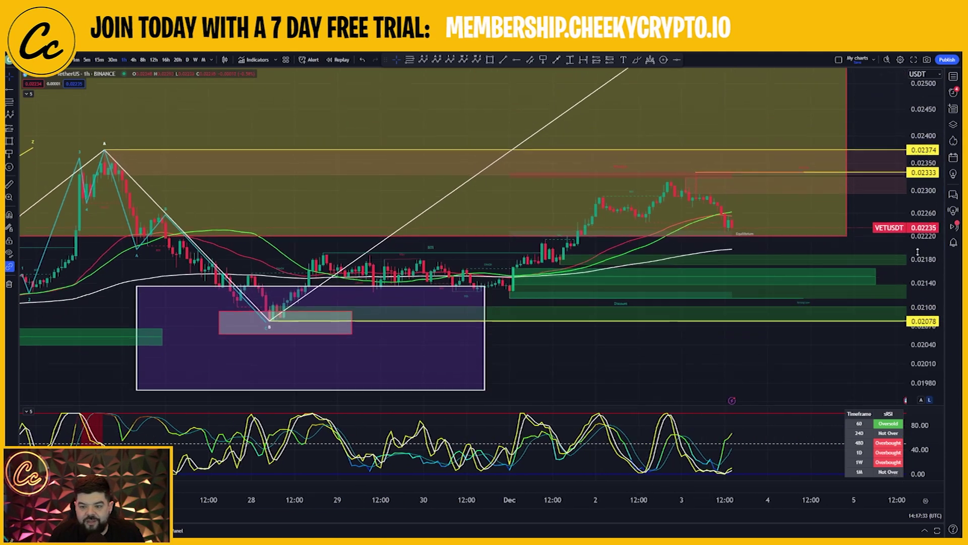
pyautogui.scroll(-5, 719, 309)
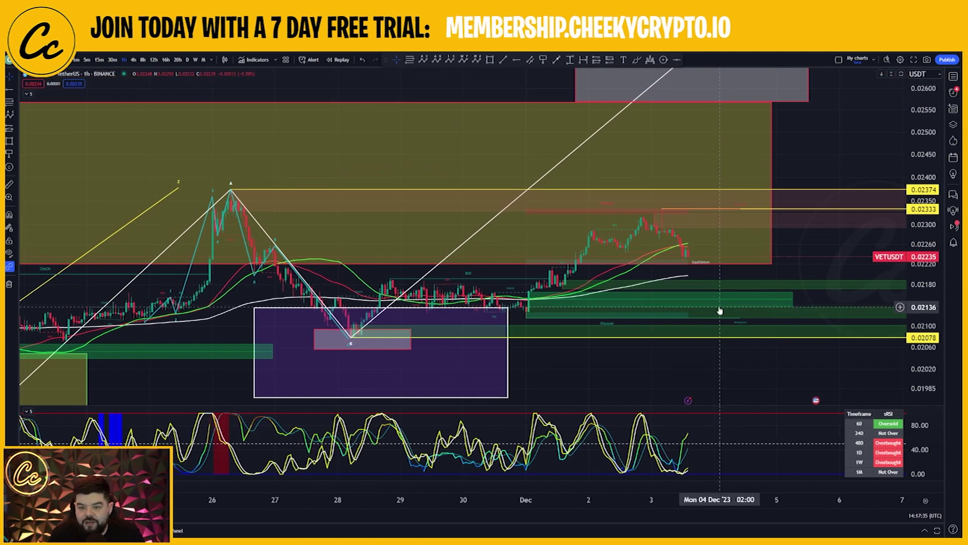
pyautogui.moveTo(819, 112); pyautogui.dragTo(815, 157)
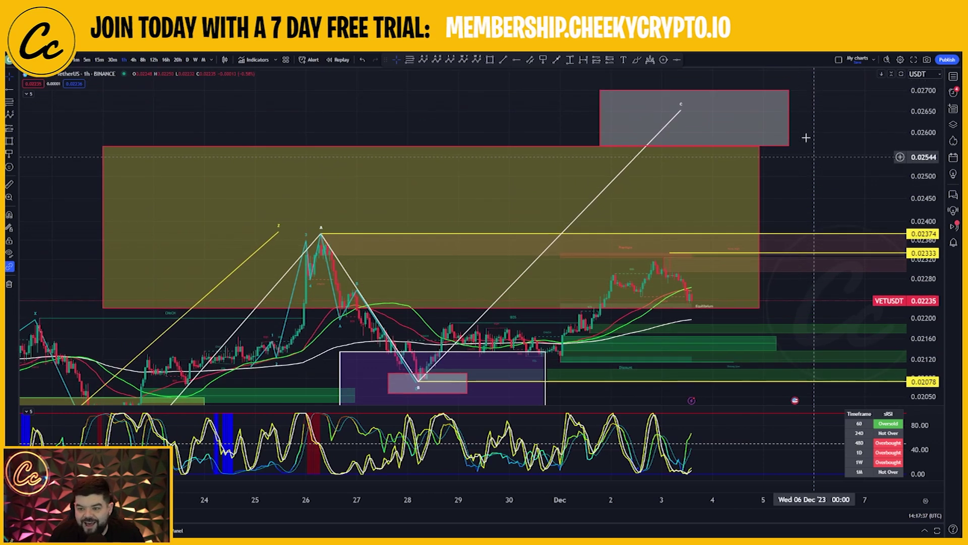
pyautogui.click(790, 120)
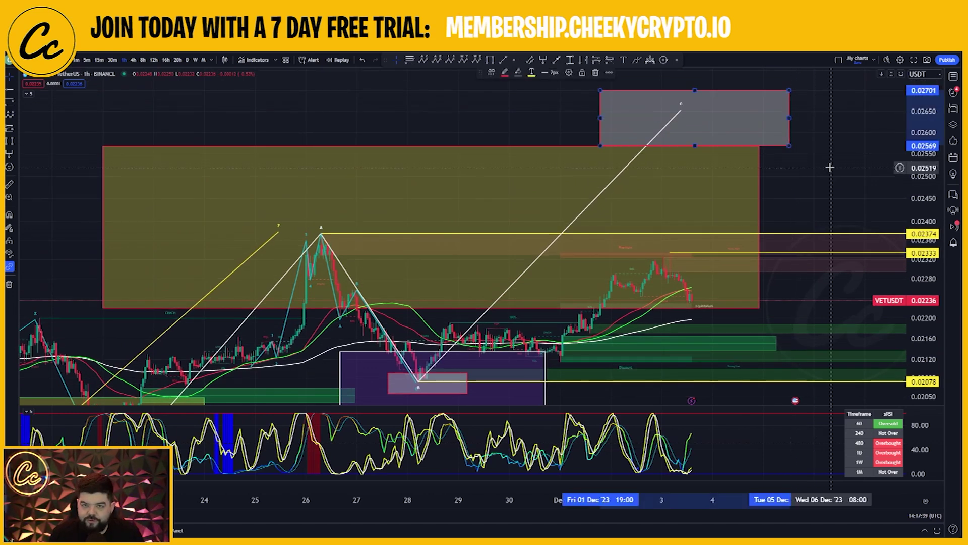
pyautogui.moveTo(831, 167); pyautogui.dragTo(855, 67)
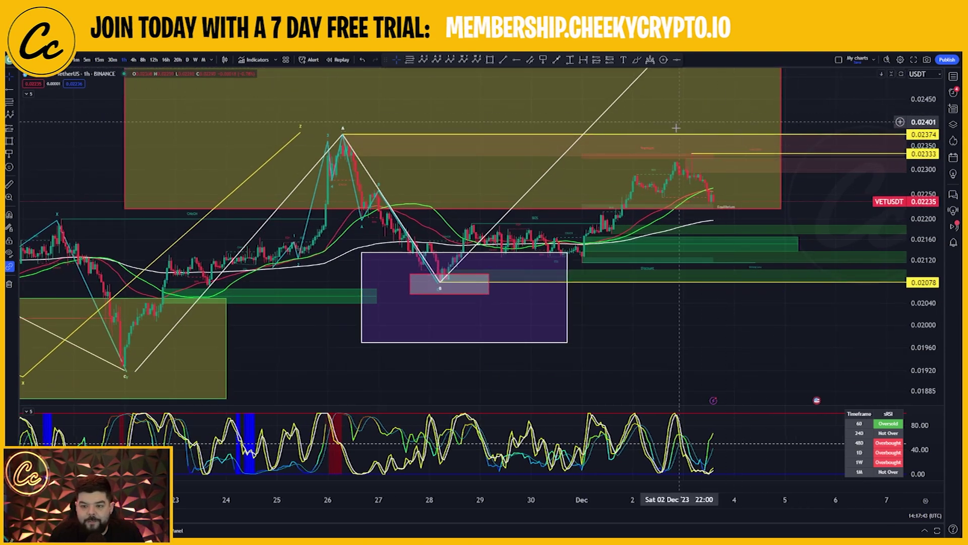
pyautogui.moveTo(822, 99); pyautogui.dragTo(810, 191)
pyautogui.moveTo(692, 111); pyautogui.dragTo(623, 241)
pyautogui.moveTo(857, 188); pyautogui.dragTo(849, 111)
pyautogui.moveTo(615, 162)
pyautogui.mouseDown()
pyautogui.moveTo(591, 194)
pyautogui.moveTo(592, 161)
pyautogui.moveTo(662, 167)
pyautogui.moveTo(671, 157)
pyautogui.moveTo(310, 152)
pyautogui.moveTo(551, 190)
pyautogui.moveTo(673, 161)
pyautogui.mouseUp()
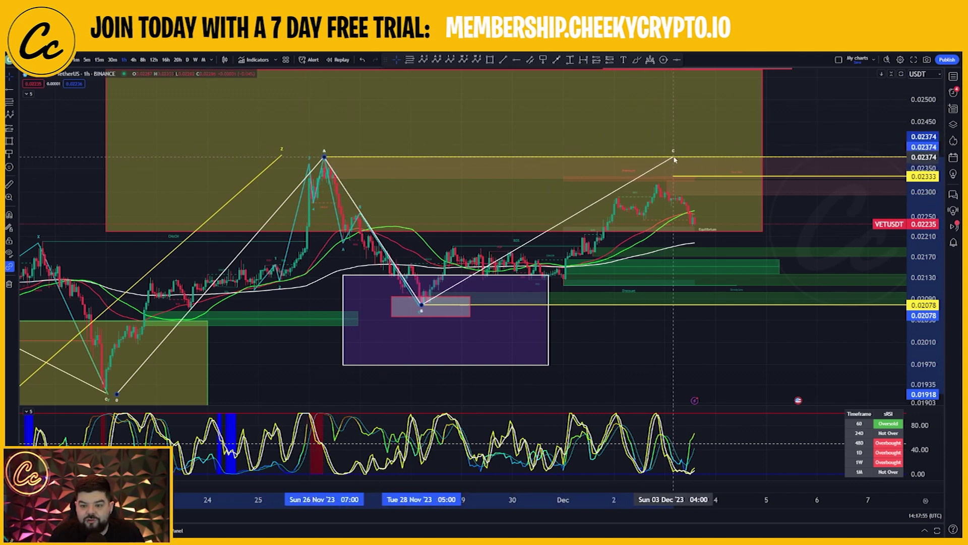
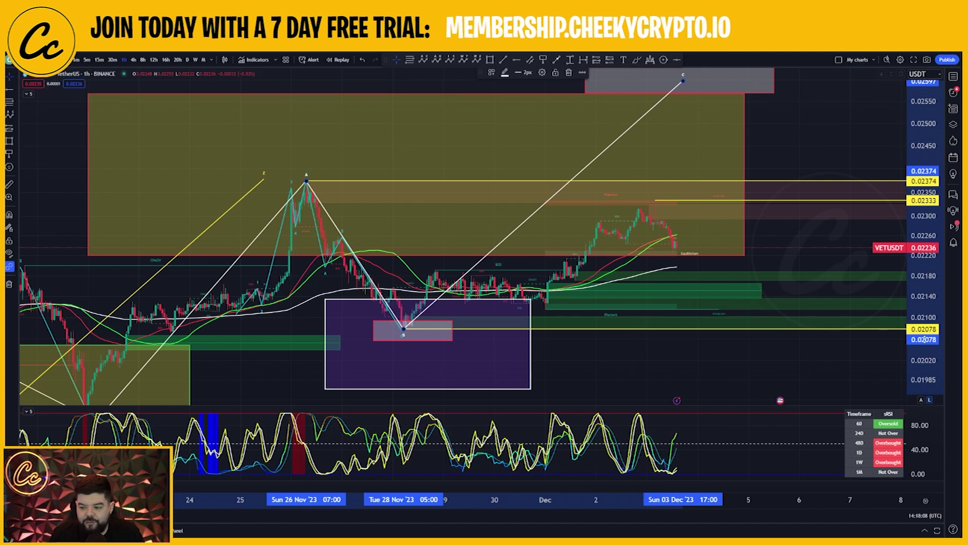
# Draw a Fibonacci from the 28 November high at 0.02191 to the low at 0.02078
pyautogui.moveTo(679, 319); pyautogui.dragTo(667, 259)
pyautogui.scroll(2, 483, 282)
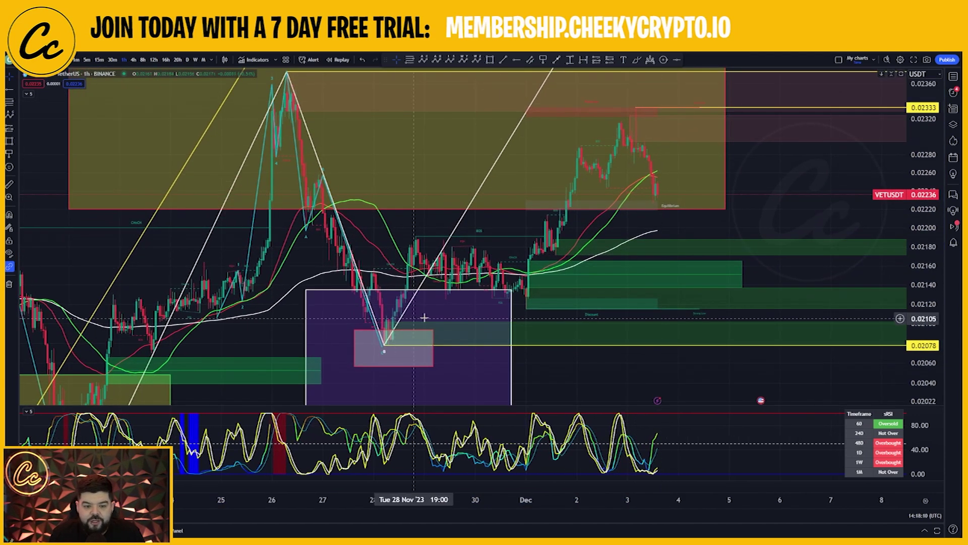
pyautogui.click(410, 59)
pyautogui.click(413, 236)
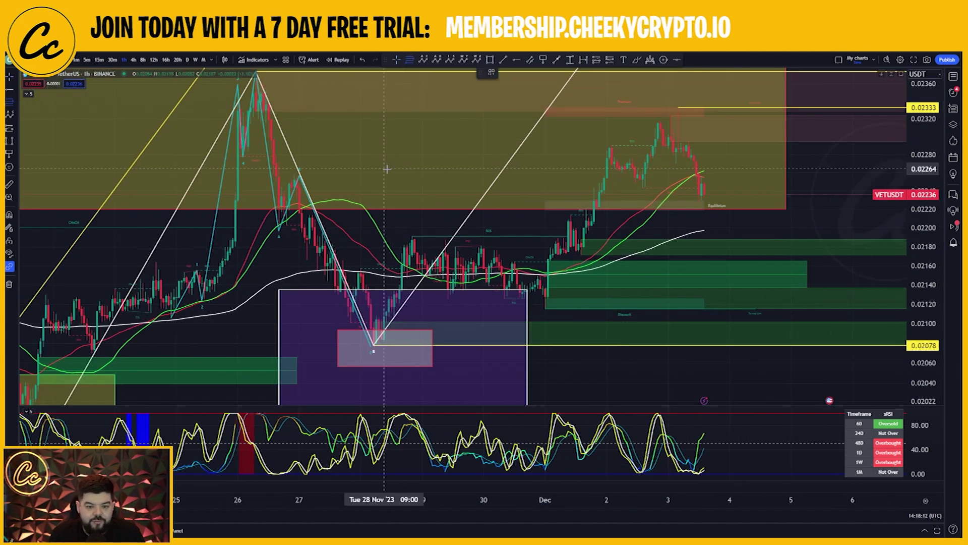
pyautogui.click(363, 291)
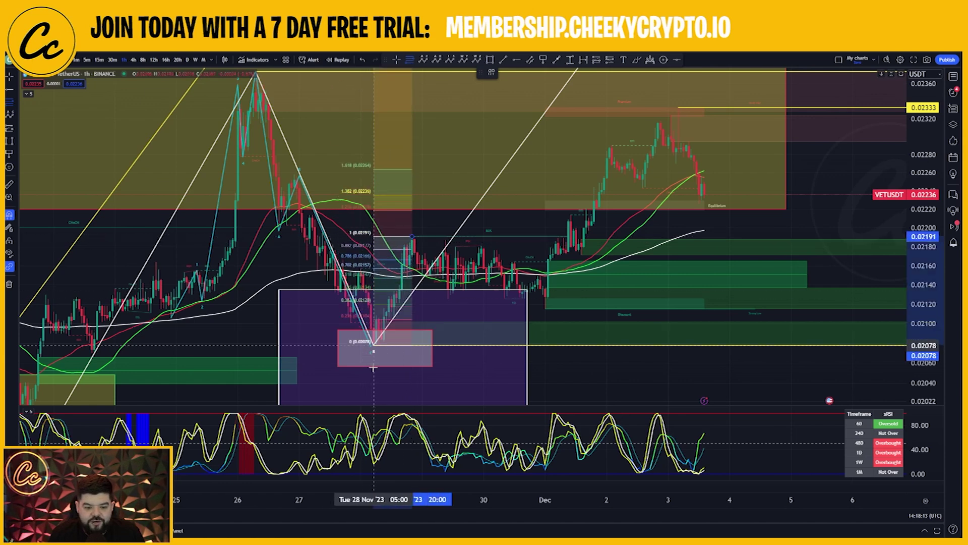
pyautogui.moveTo(376, 368); pyautogui.dragTo(376, 367)
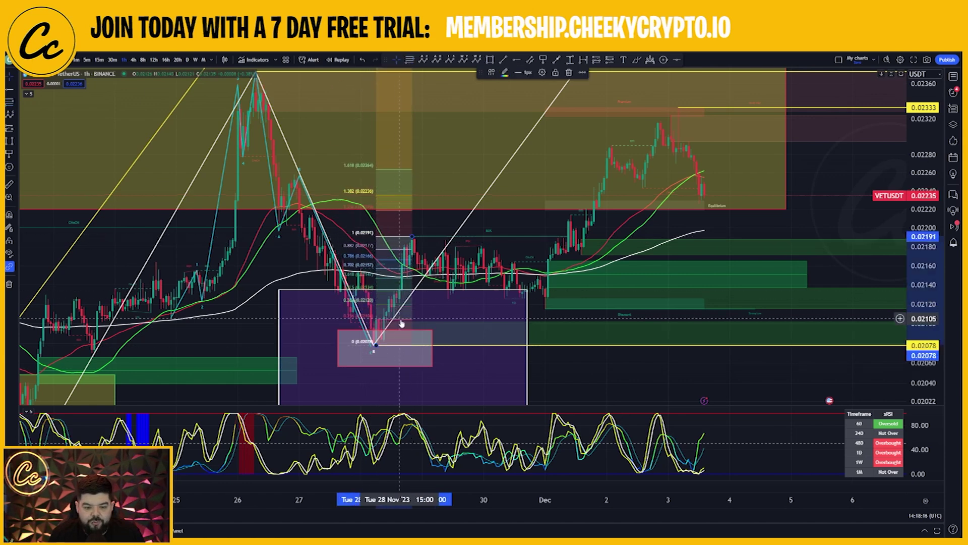
# Shift the Fibonacci to the 1 December low, with its 0 level at 0.02115 and its 1 level at 0.02230
pyautogui.moveTo(402, 314); pyautogui.dragTo(563, 282)
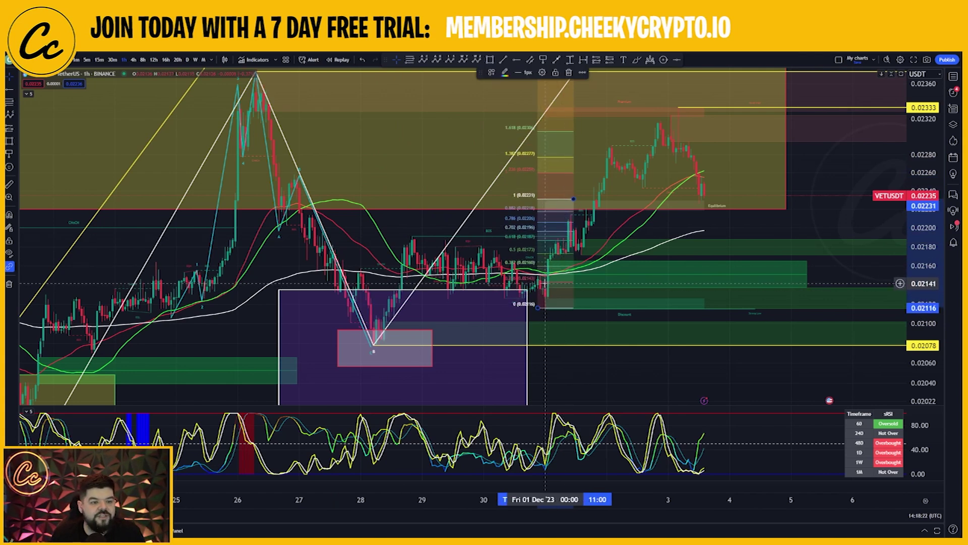
pyautogui.moveTo(546, 284); pyautogui.dragTo(546, 287)
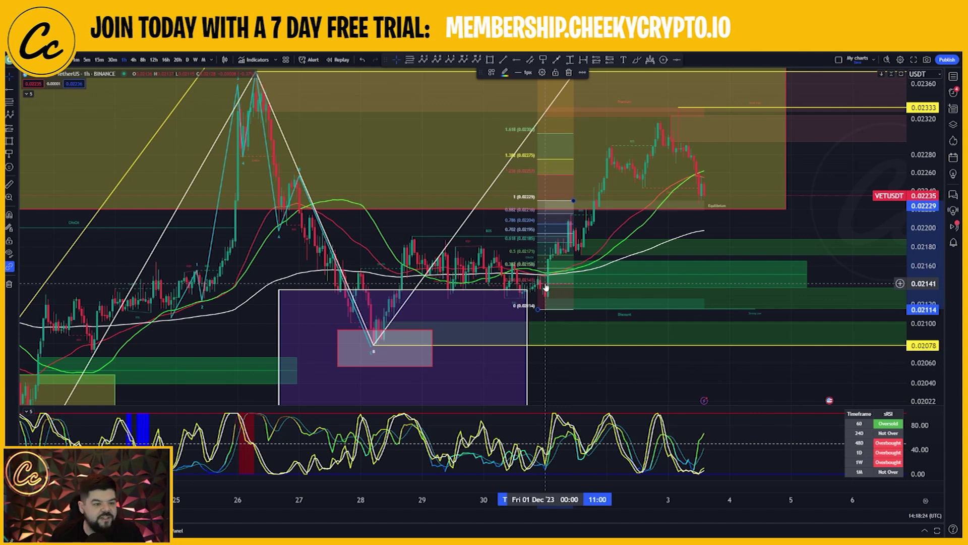
pyautogui.moveTo(546, 287); pyautogui.dragTo(546, 286)
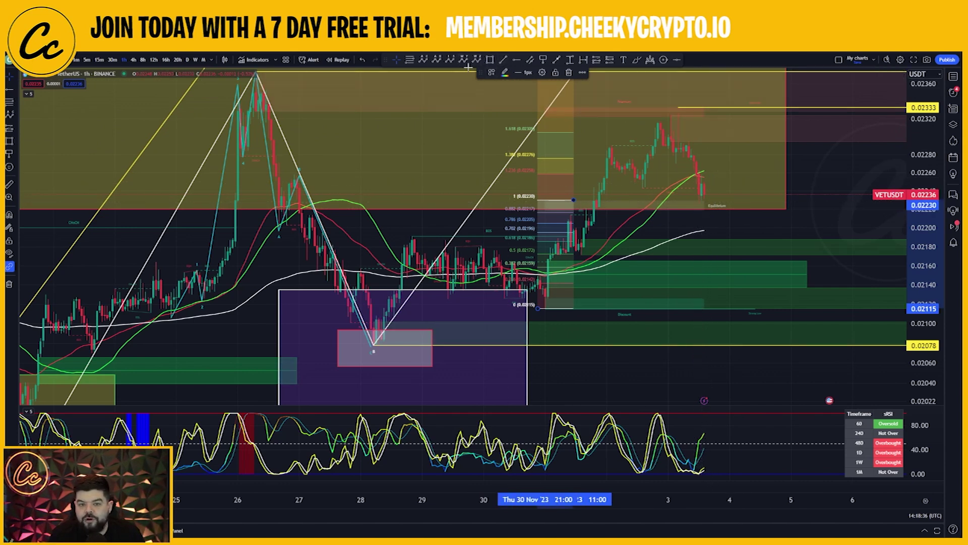
# Draw a five-wave impulse from the 28 November low at about 0.02077 to about 0.02333 on 3 December and colour it white
pyautogui.click(450, 60)
pyautogui.click(373, 345)
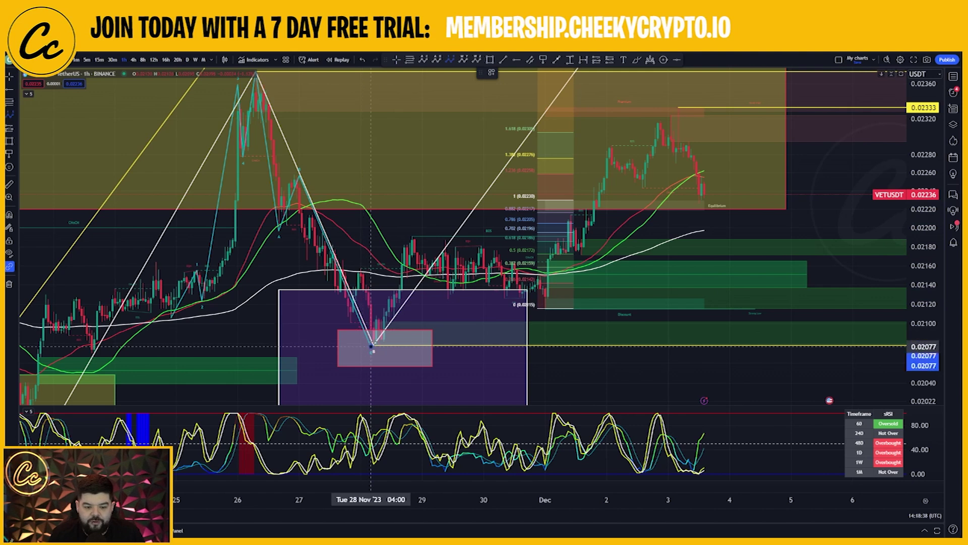
pyautogui.click(416, 233)
pyautogui.click(523, 319)
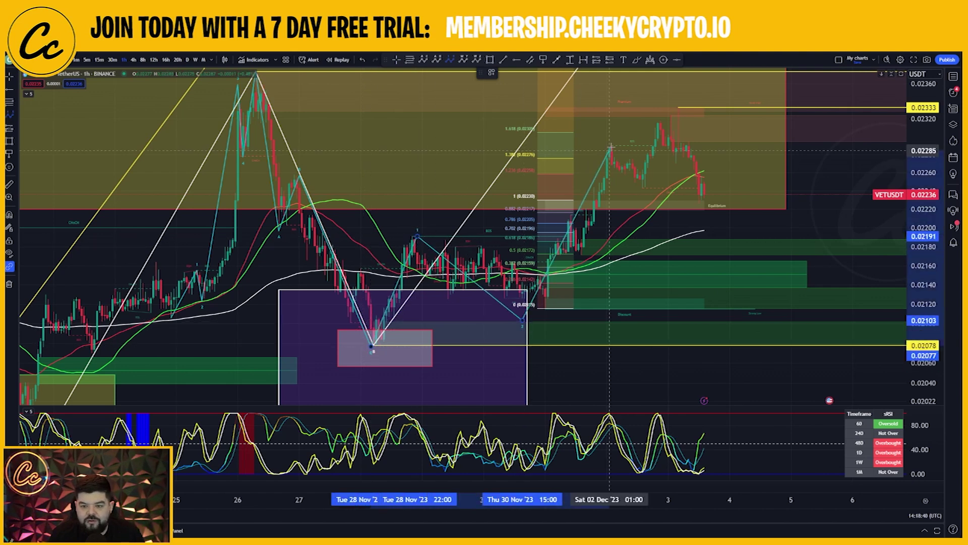
pyautogui.click(656, 122)
pyautogui.click(673, 162)
pyautogui.click(679, 107)
pyautogui.click(505, 72)
pyautogui.click(506, 95)
# Align points 1 to 4 of the white impulse with their candle extremes, placing point 2 at the 1 December low
pyautogui.moveTo(655, 118); pyautogui.dragTo(663, 117)
pyautogui.moveTo(675, 160); pyautogui.dragTo(679, 160)
pyautogui.moveTo(525, 315); pyautogui.dragTo(548, 316)
pyautogui.moveTo(419, 233); pyautogui.dragTo(416, 228)
# Measure the white impulse's retracement levels with a Fibonacci from 0.02078 to 0.02333, and remove the Fibonacci
pyautogui.moveTo(652, 286); pyautogui.dragTo(607, 307)
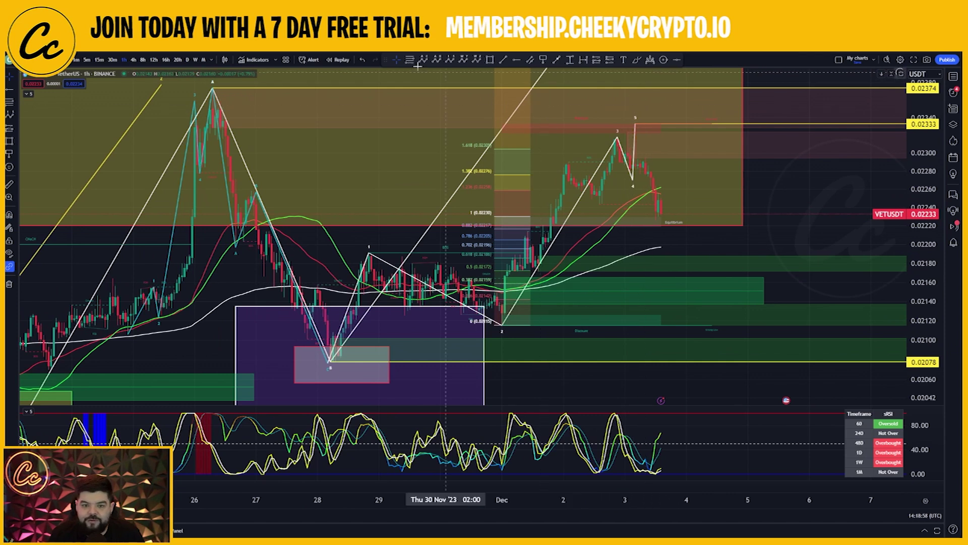
pyautogui.click(330, 361)
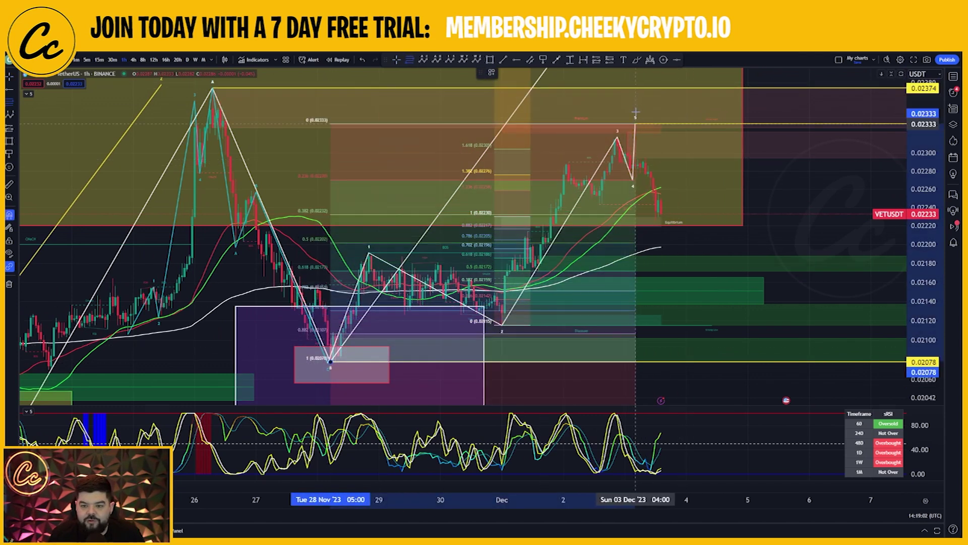
pyautogui.click(635, 112)
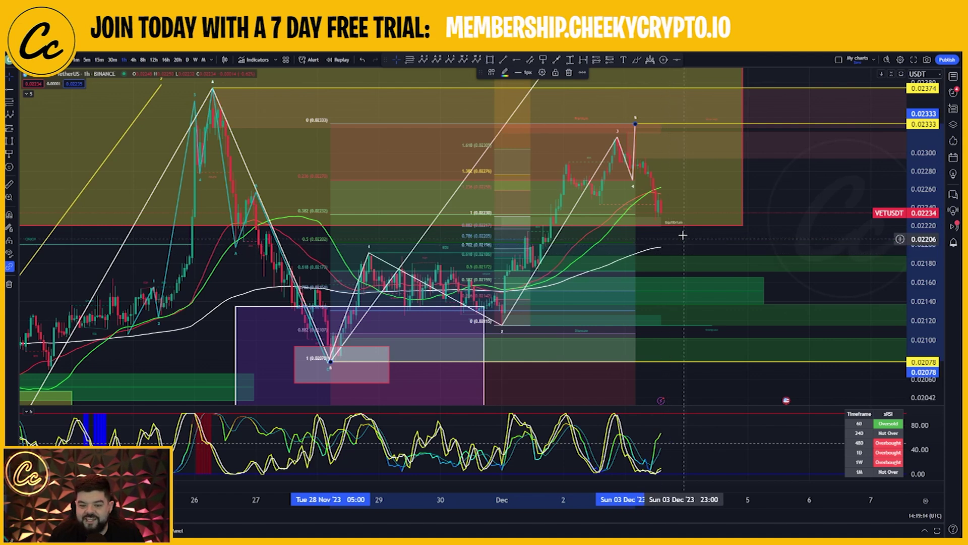
pyautogui.click(569, 73)
# Draw a falling arrow from the latest candle to about 0.02203 and a rising arrow from about 0.02203 to 0.02373
pyautogui.click(658, 215)
pyautogui.click(669, 241)
pyautogui.click(684, 220)
pyautogui.click(556, 60)
pyautogui.moveTo(687, 242); pyautogui.dragTo(764, 93)
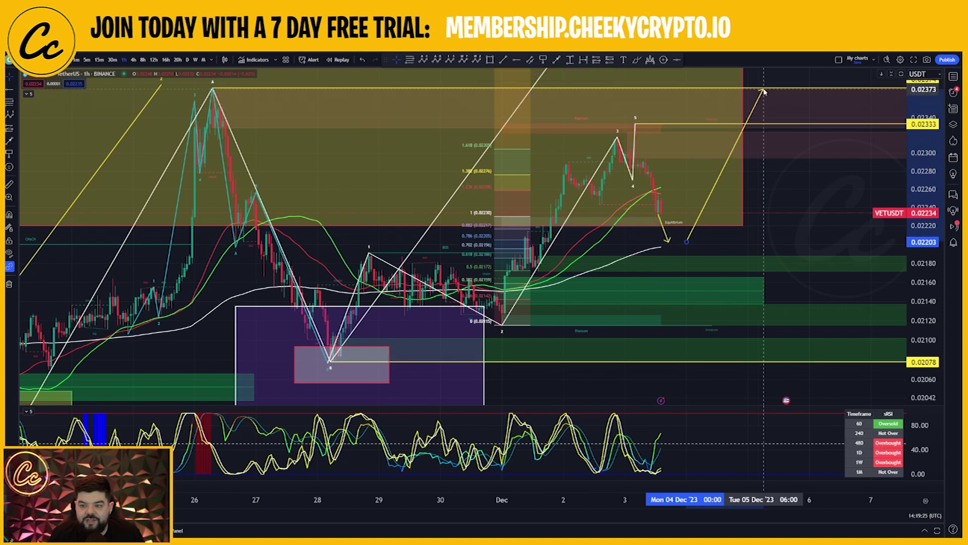
pyautogui.click(768, 113)
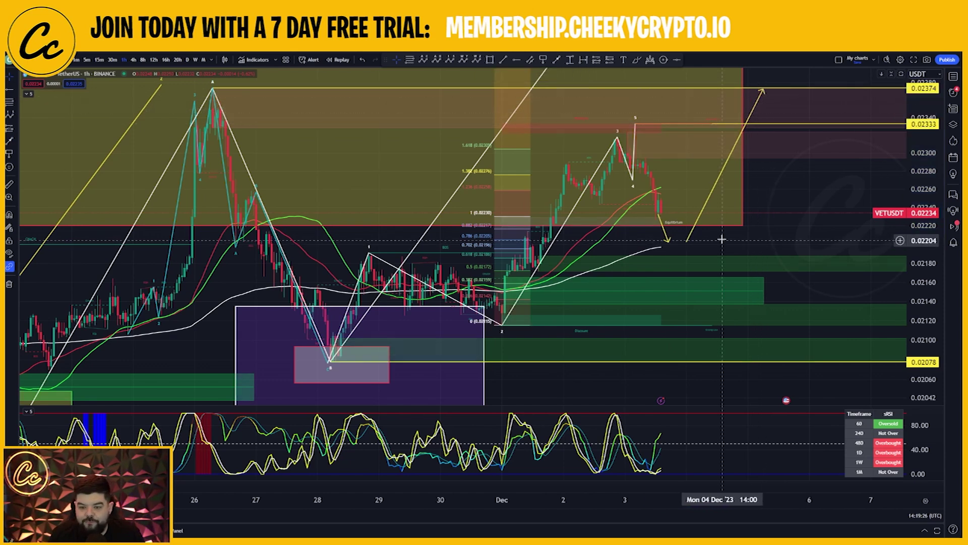
# Delete the Fibonacci projection anchored at the 1 December low
pyautogui.click(526, 178)
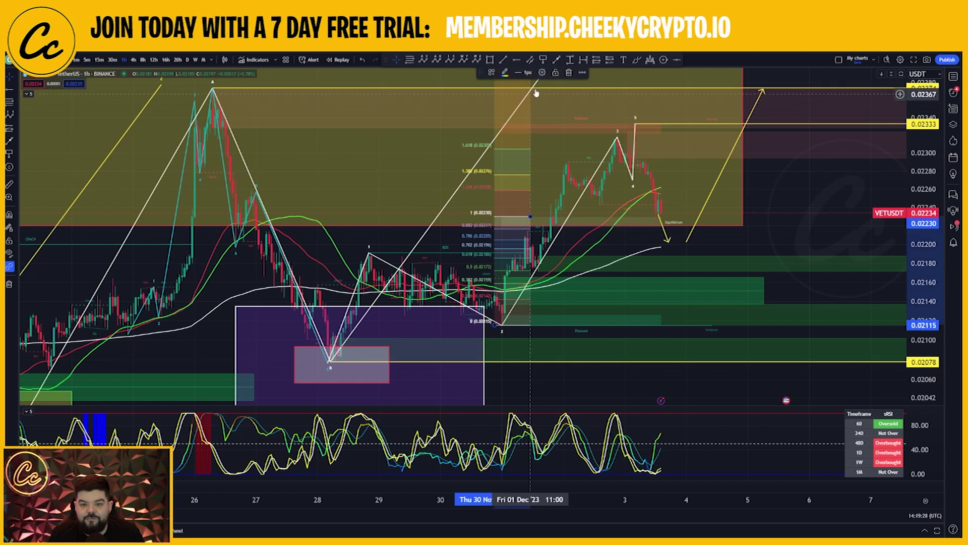
pyautogui.click(569, 74)
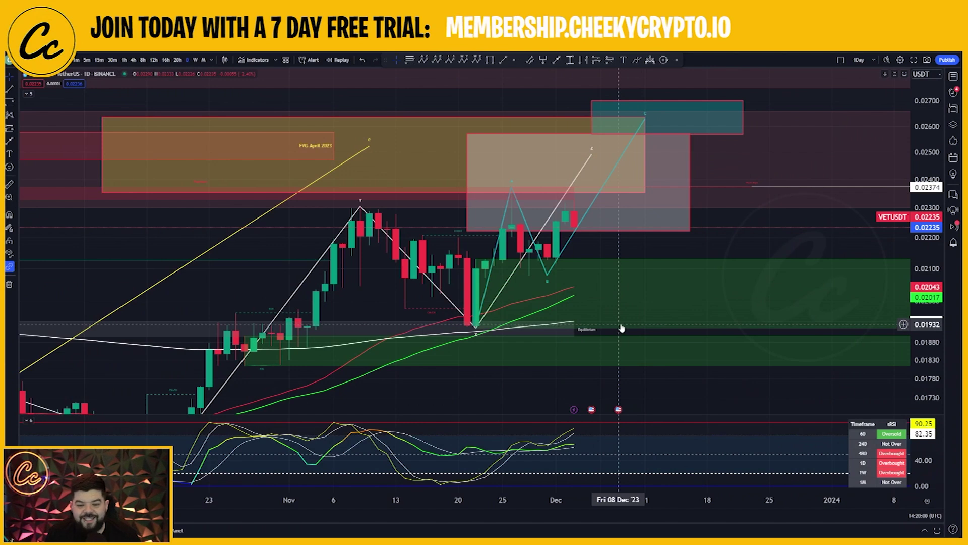
# Move point C of the teal A-B-C pattern on the daily chart up to 0.02647 inside the teal target box
pyautogui.scroll(-1, 646, 297)
pyautogui.scroll(2, 643, 284)
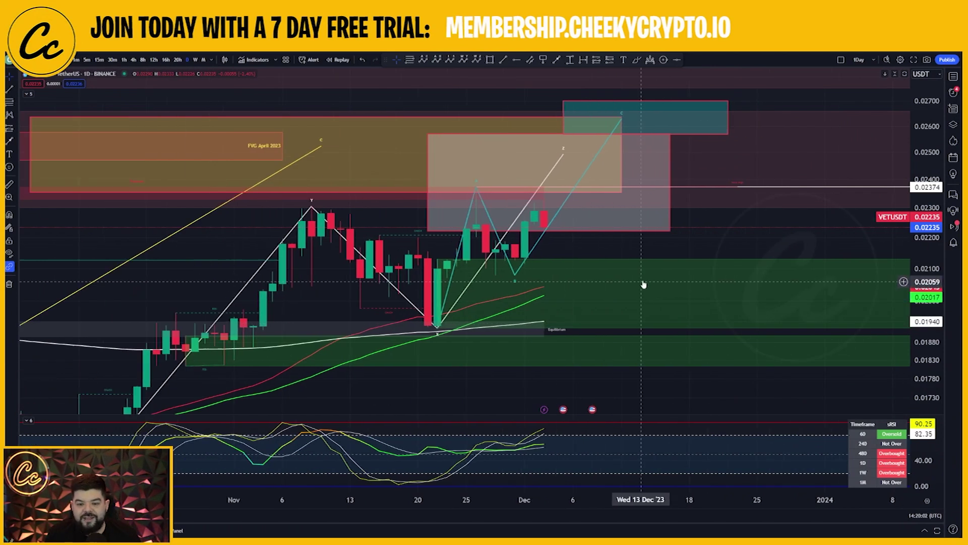
pyautogui.click(566, 122)
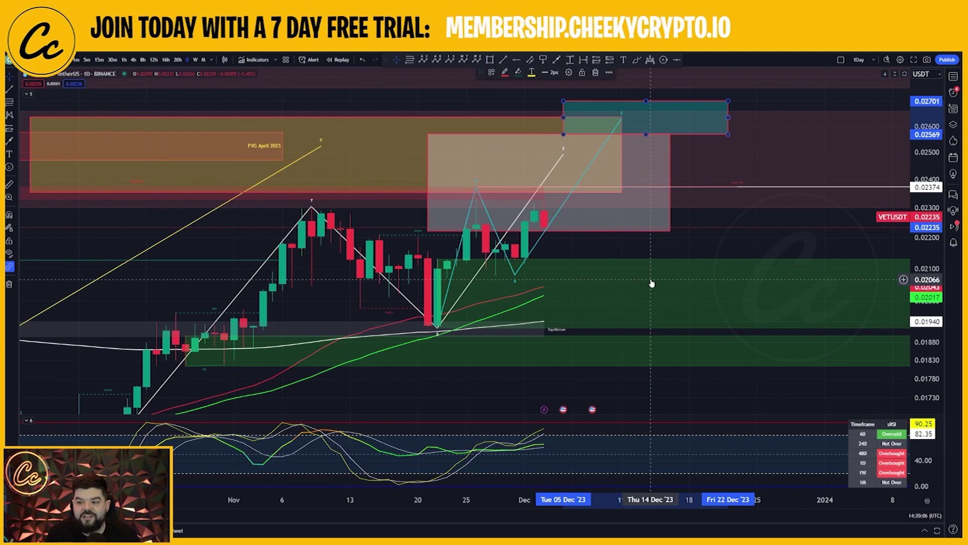
pyautogui.click(519, 279)
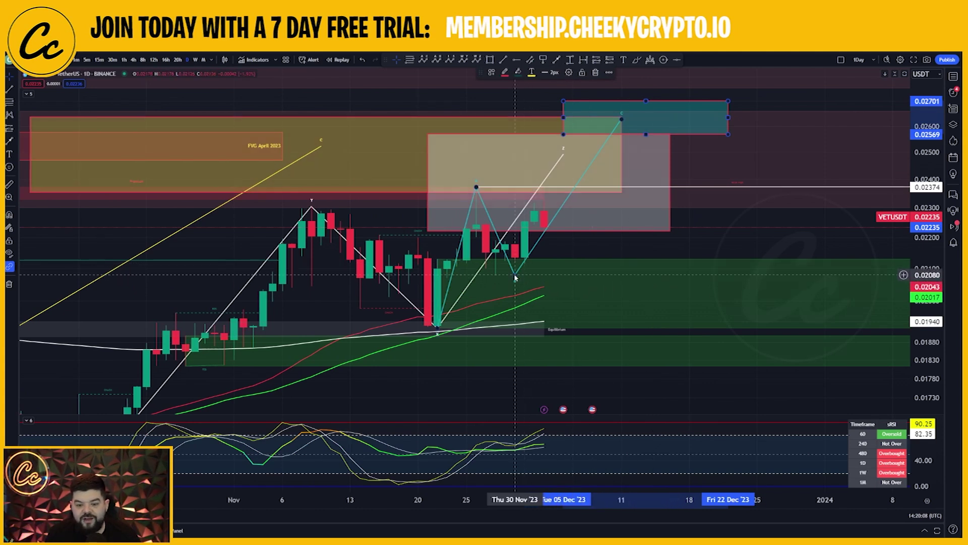
pyautogui.click(615, 265)
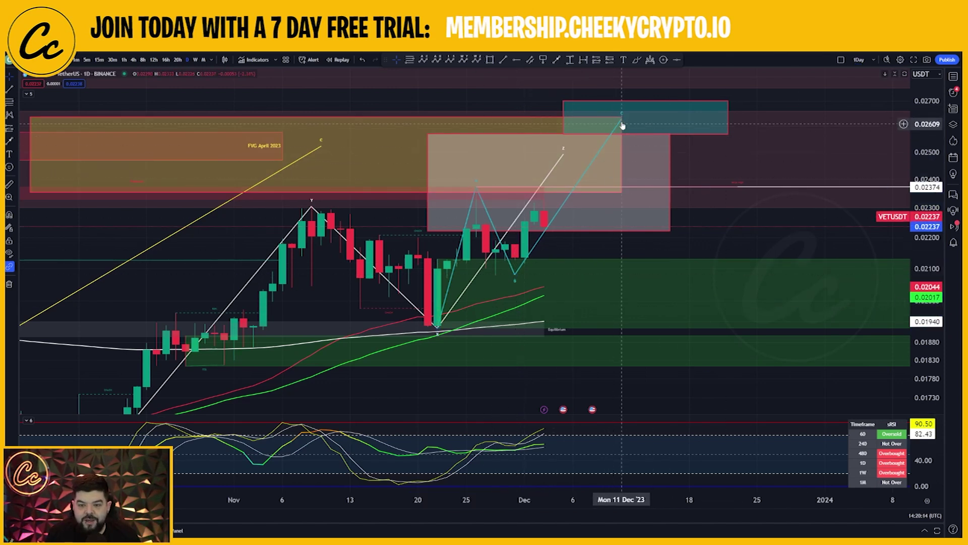
pyautogui.moveTo(622, 117)
pyautogui.mouseDown()
pyautogui.moveTo(590, 169)
pyautogui.moveTo(605, 184)
pyautogui.moveTo(631, 121)
pyautogui.moveTo(622, 114)
pyautogui.mouseUp()
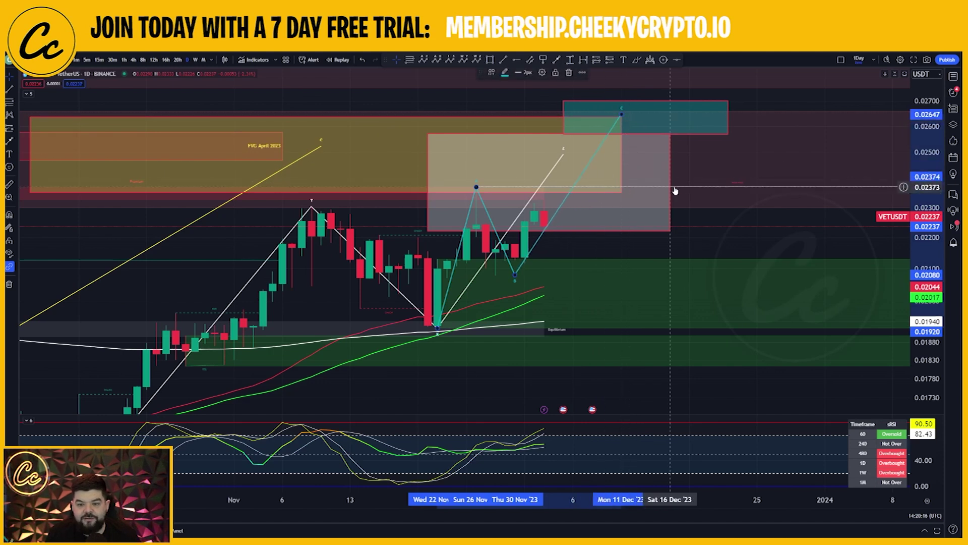
pyautogui.moveTo(671, 183)
pyautogui.mouseDown()
pyautogui.moveTo(631, 184)
pyautogui.moveTo(670, 183)
pyautogui.mouseUp()
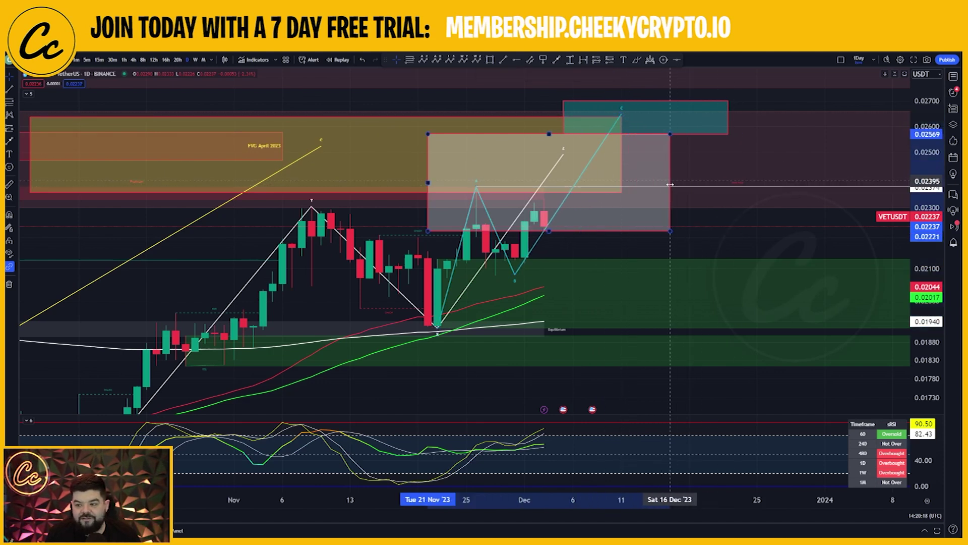
pyautogui.click(631, 285)
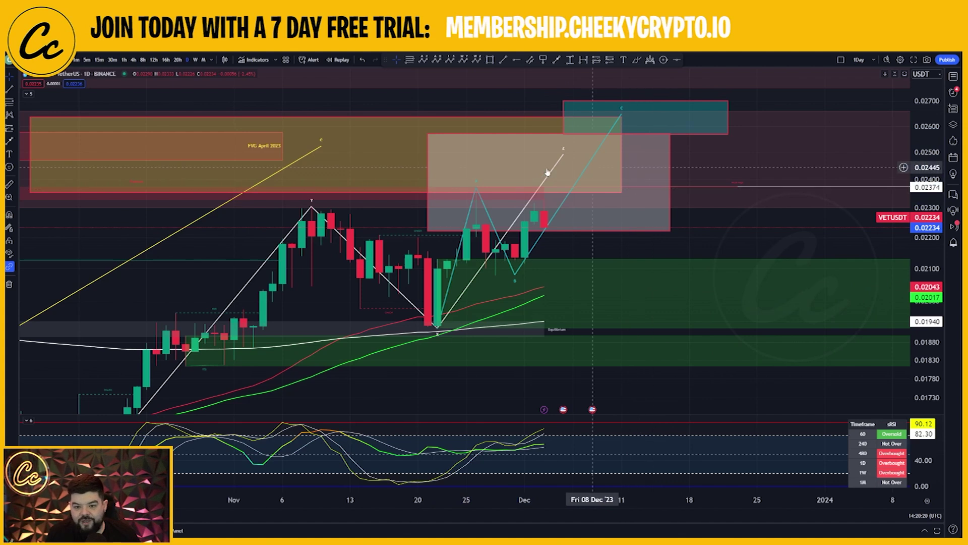
pyautogui.moveTo(321, 147); pyautogui.dragTo(323, 151)
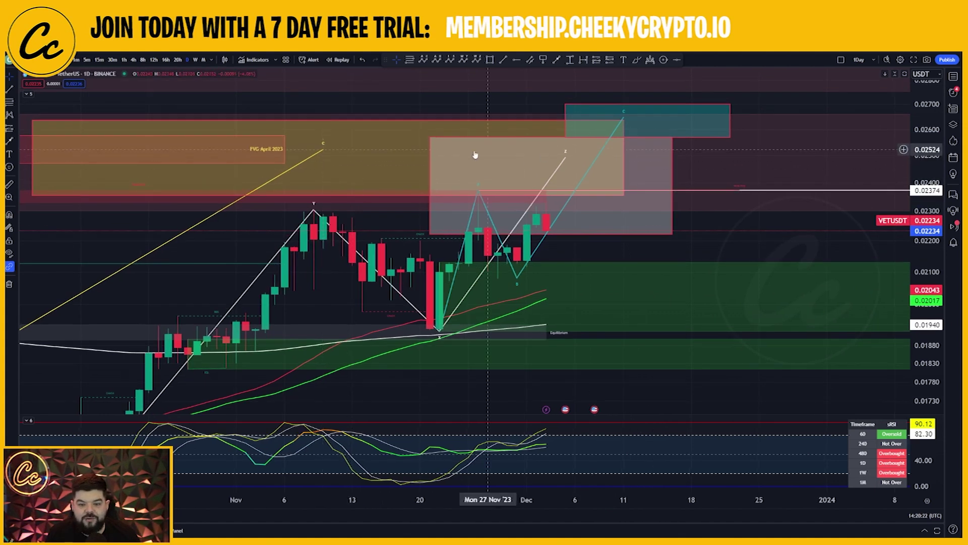
pyautogui.click(504, 195)
pyautogui.click(487, 196)
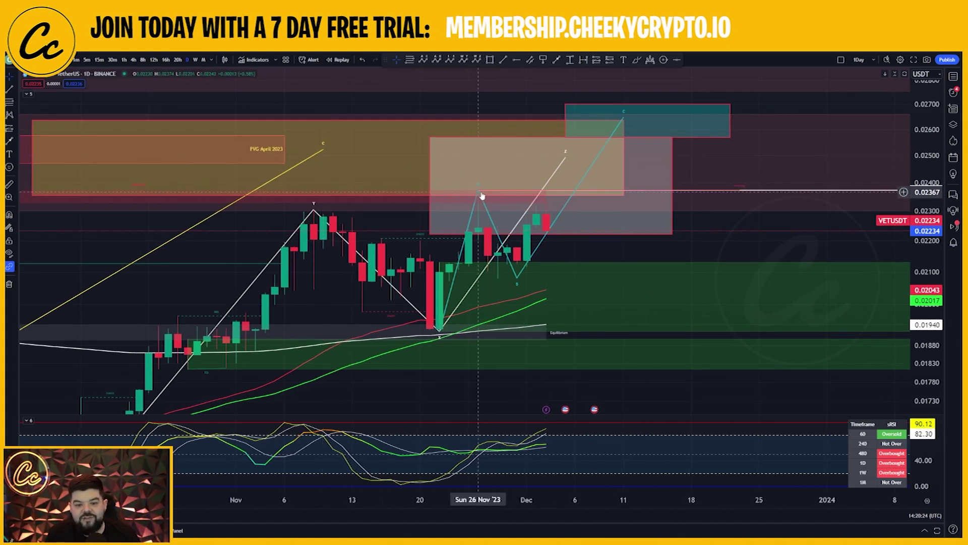
pyautogui.click(614, 157)
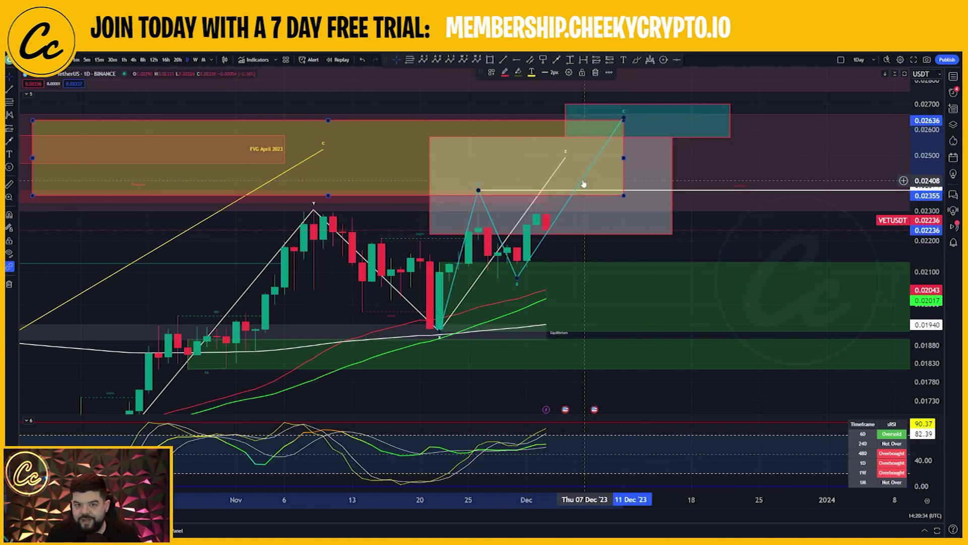
# Stretch the FVG April 2023 box's right edge to 27 December 2023 and return it to 6 November 2023
pyautogui.click(286, 149)
pyautogui.moveTo(286, 149); pyautogui.dragTo(781, 141)
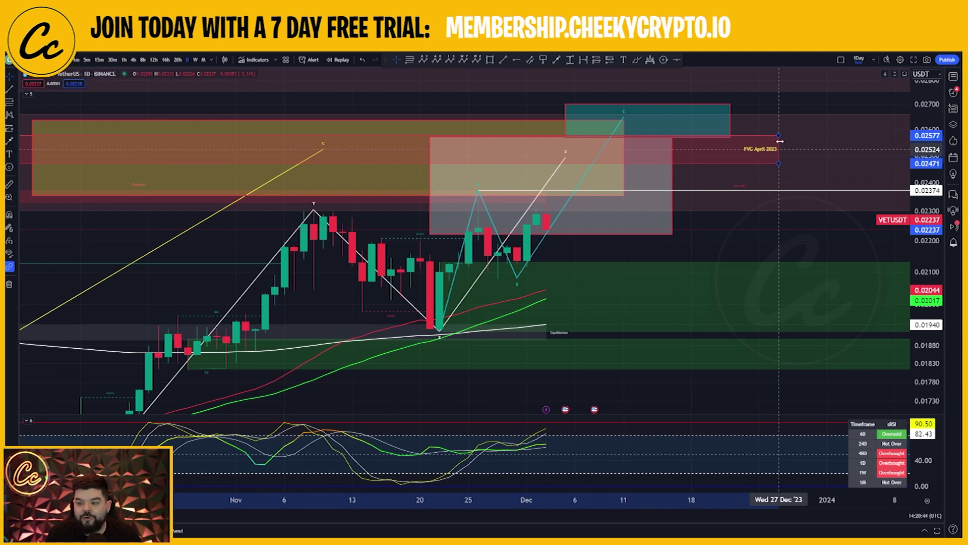
pyautogui.moveTo(787, 139); pyautogui.dragTo(283, 162)
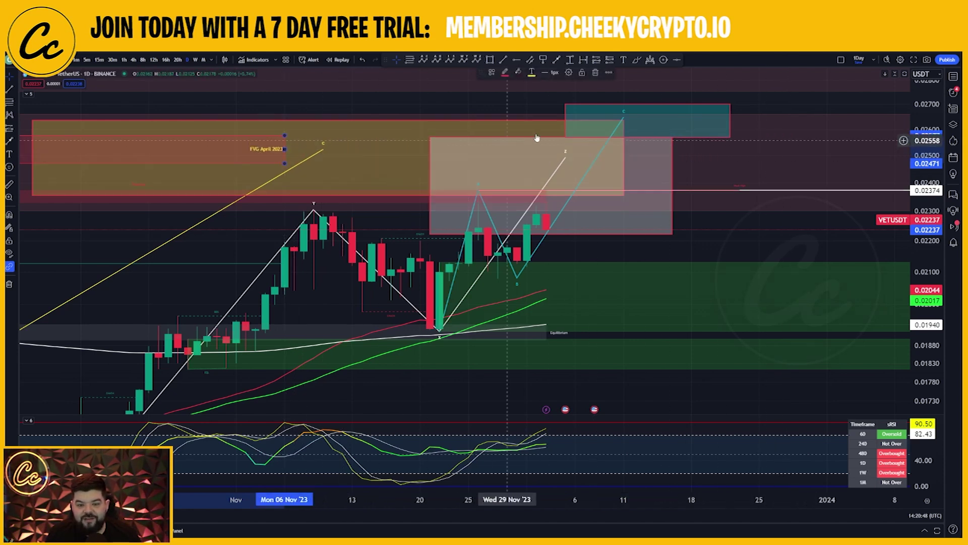
pyautogui.click(672, 182)
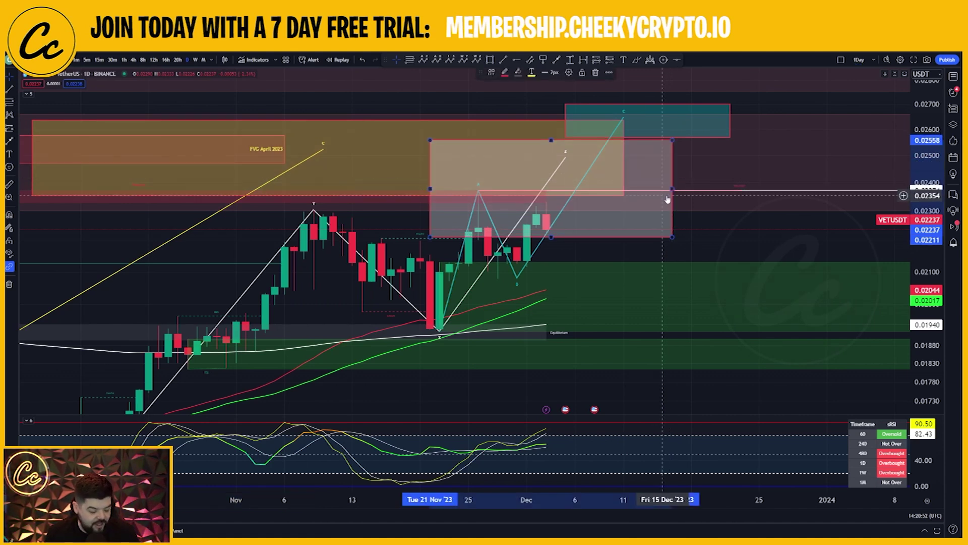
pyautogui.click(624, 153)
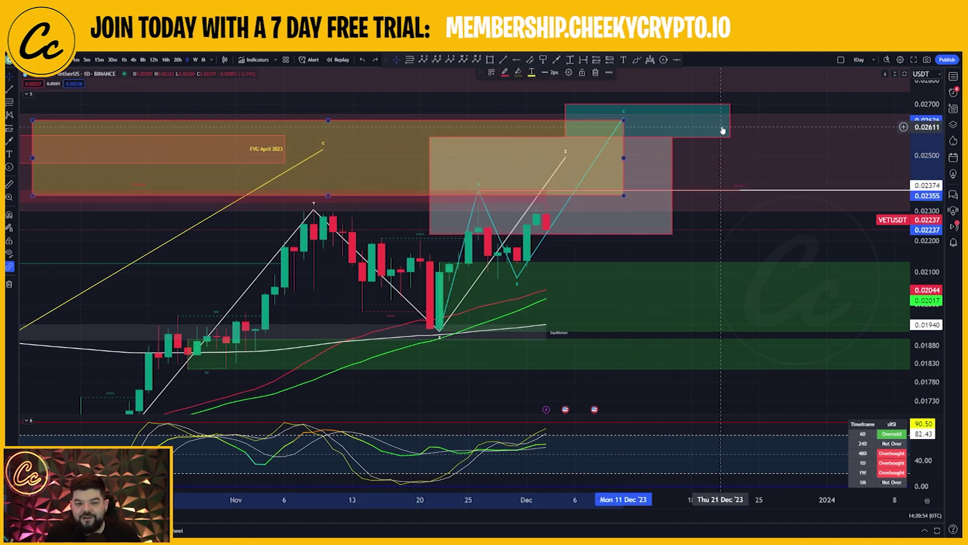
# Extend the right edge of the teal target box to 23 December 2023
pyautogui.click(726, 124)
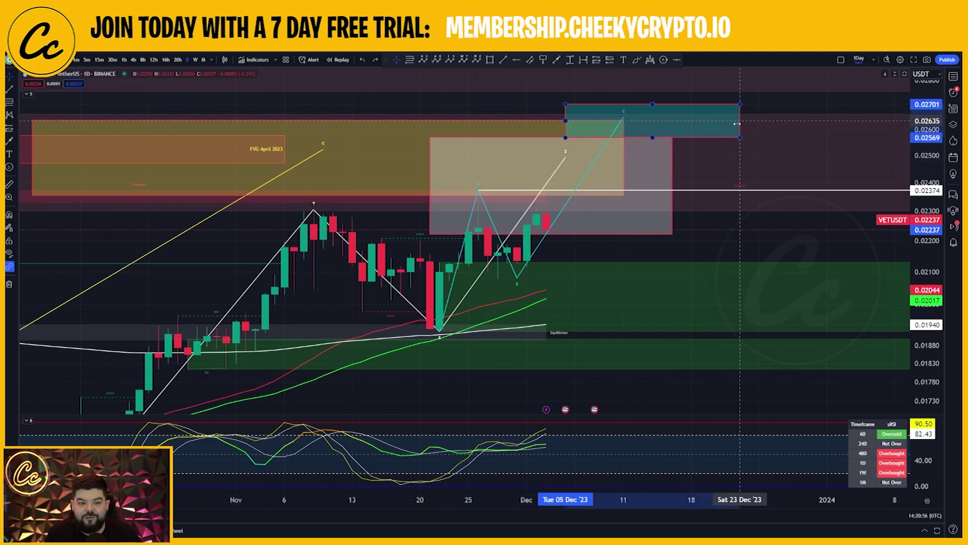
pyautogui.click(737, 124)
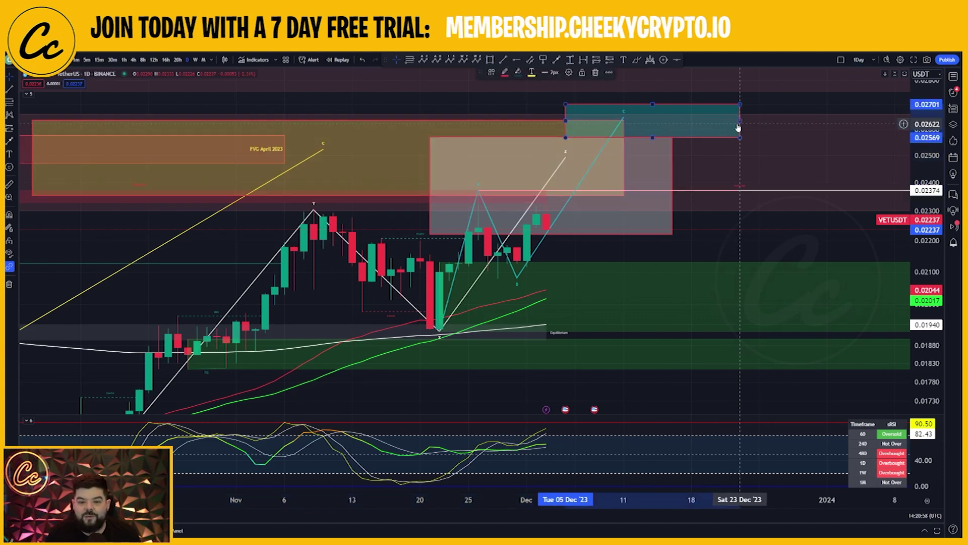
pyautogui.click(748, 146)
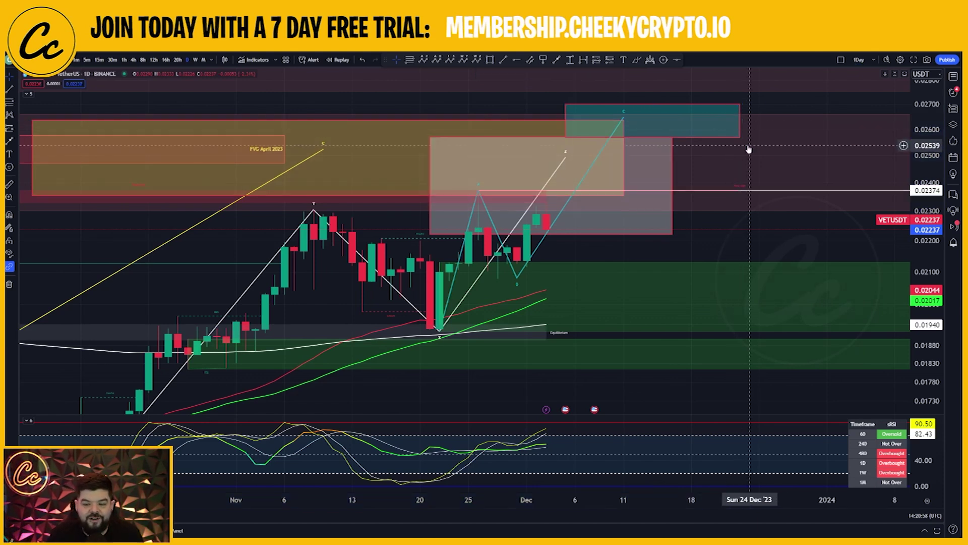
# Switch the chart to the weekly timeframe and examine the recent candles around the wave B top and its yellow level
pyautogui.click(289, 152)
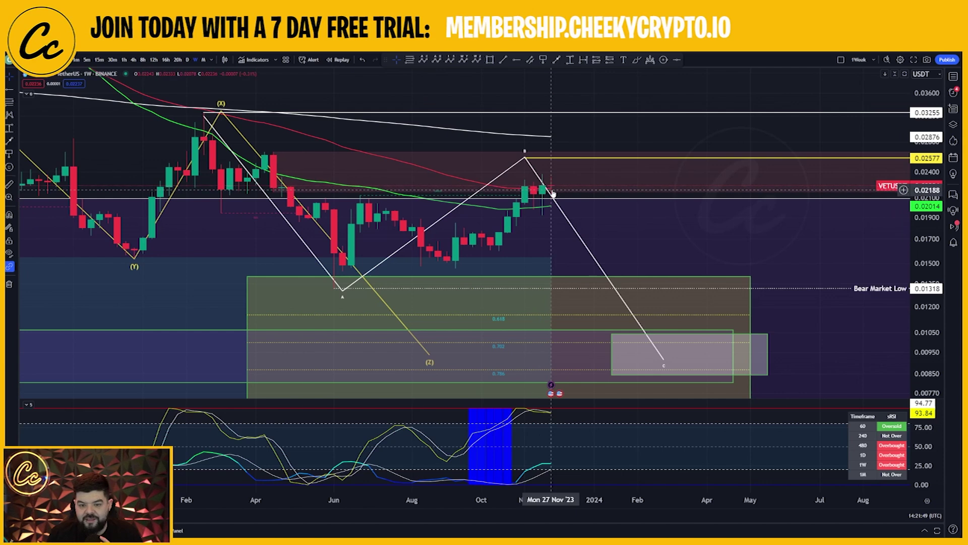
pyautogui.moveTo(928, 262); pyautogui.dragTo(670, 77)
pyautogui.moveTo(595, 87); pyautogui.dragTo(575, 235)
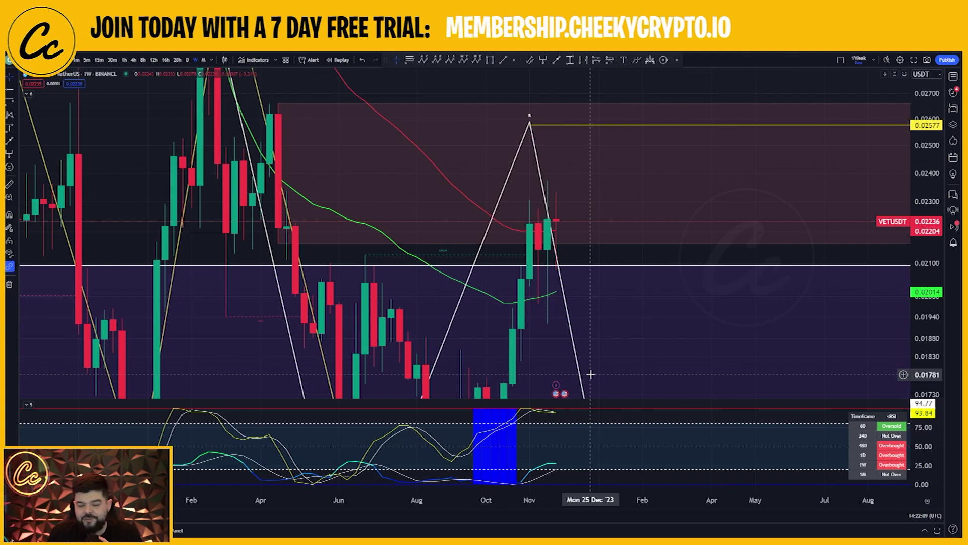
pyautogui.moveTo(924, 150); pyautogui.dragTo(924, 202)
pyautogui.moveTo(631, 170); pyautogui.dragTo(611, 107)
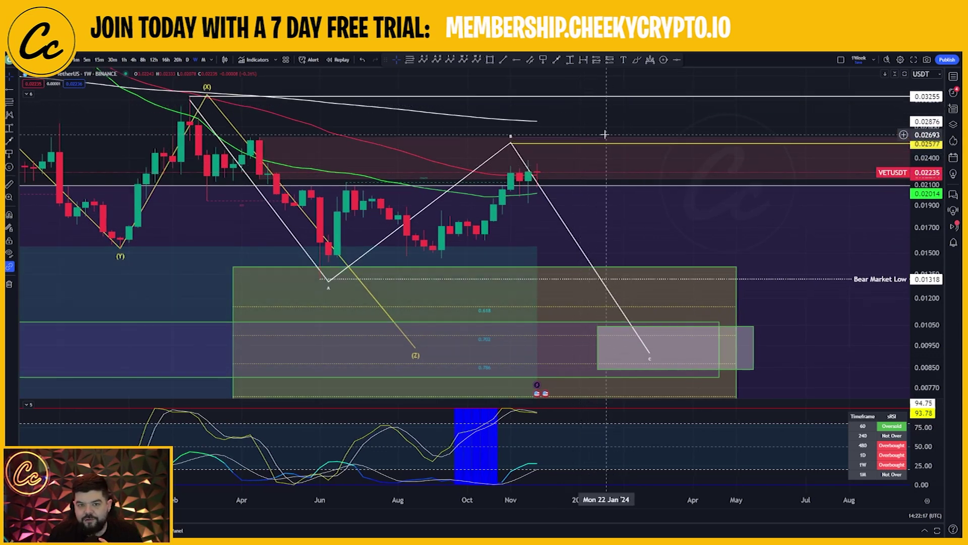
# Measure the price drop from 0.02239 to the top edge of the wave C target box at 0.01045, and remove the measurement
pyautogui.click(572, 60)
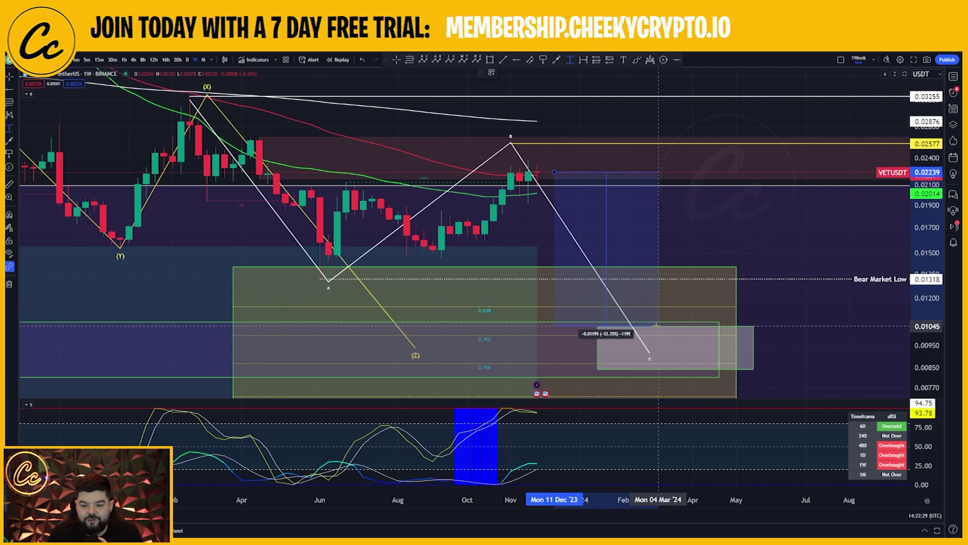
pyautogui.click(658, 326)
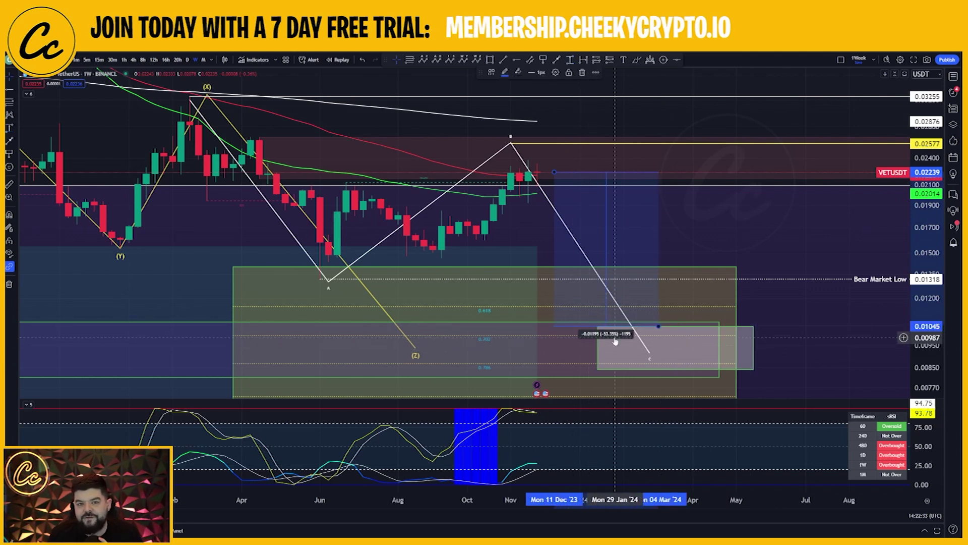
pyautogui.click(582, 72)
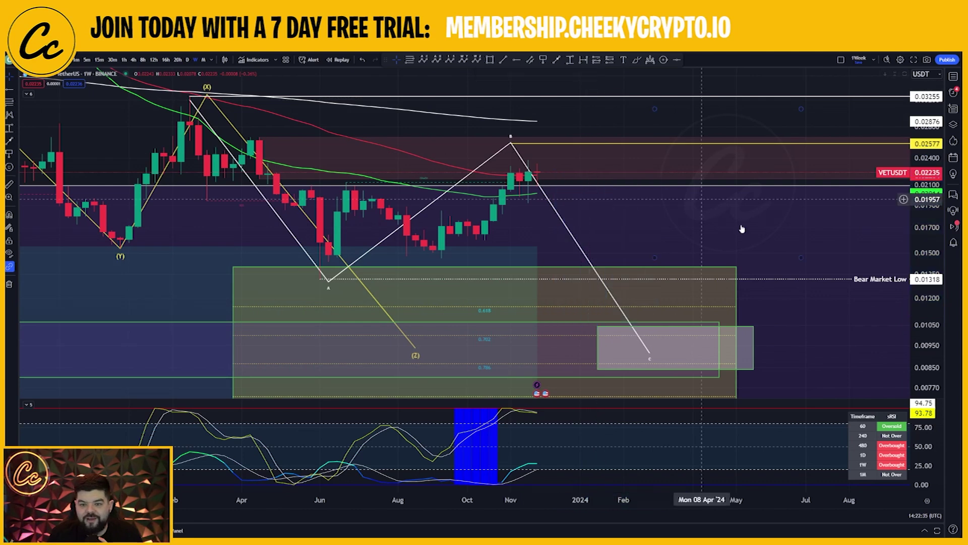
pyautogui.click(754, 347)
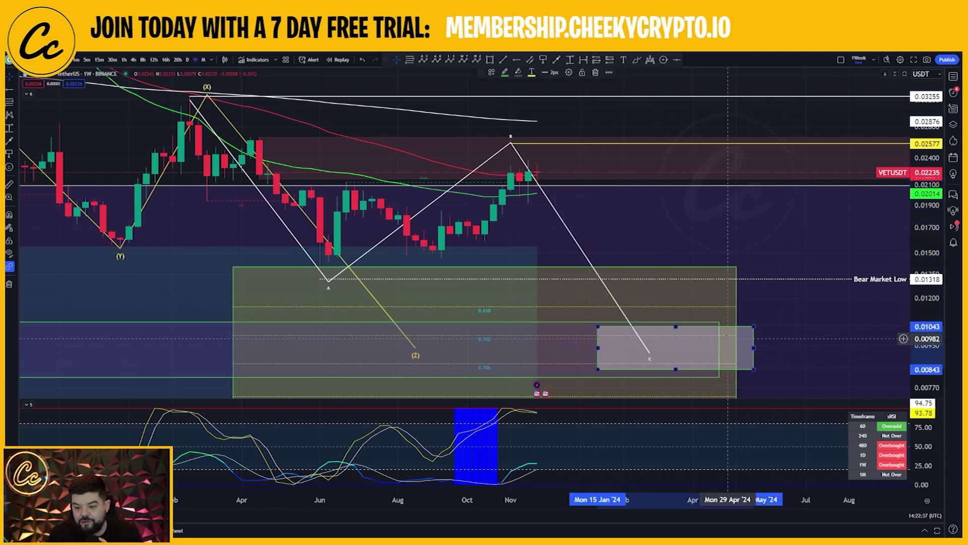
pyautogui.click(732, 338)
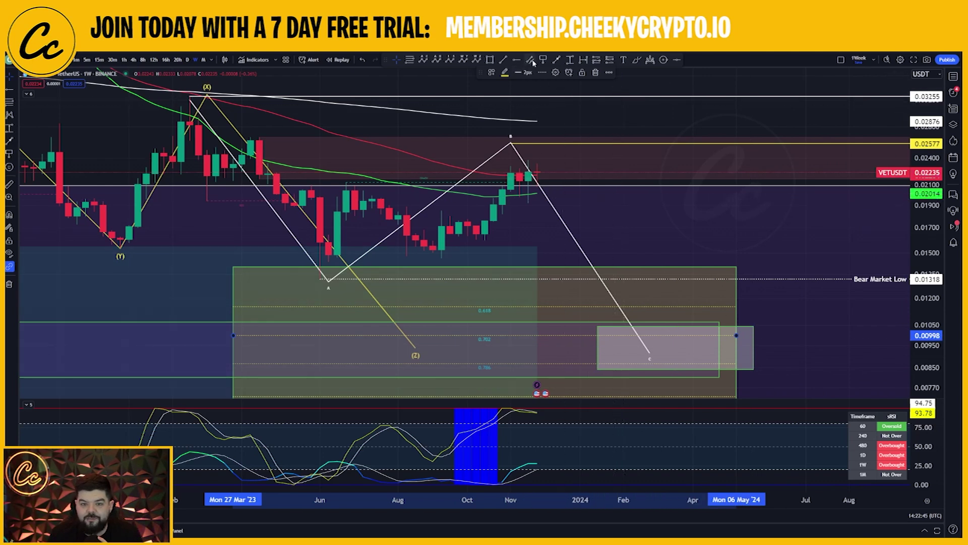
pyautogui.click(623, 120)
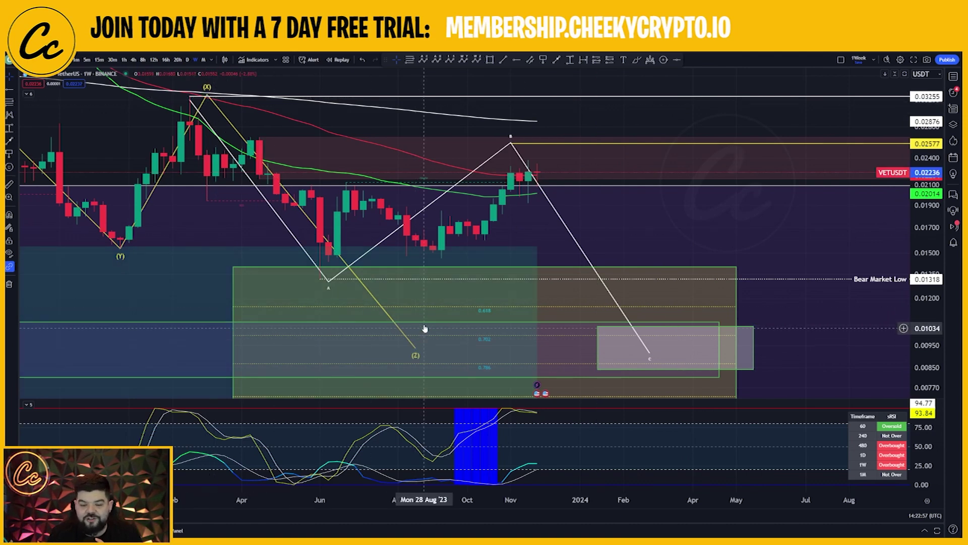
# Examine the long-term weekly price history from the 2021 peak, including the yellow W-X-Y-X-Z correction and the lower target zones
pyautogui.moveTo(923, 230); pyautogui.dragTo(922, 345)
pyautogui.scroll(-9, 861, 341)
pyautogui.moveTo(923, 108); pyautogui.dragTo(926, 274)
pyautogui.moveTo(684, 160); pyautogui.dragTo(627, 165)
pyautogui.scroll(-1, 627, 164)
pyautogui.moveTo(924, 283); pyautogui.dragTo(923, 246)
pyautogui.scroll(2, 599, 161)
pyautogui.moveTo(588, 141); pyautogui.dragTo(654, 165)
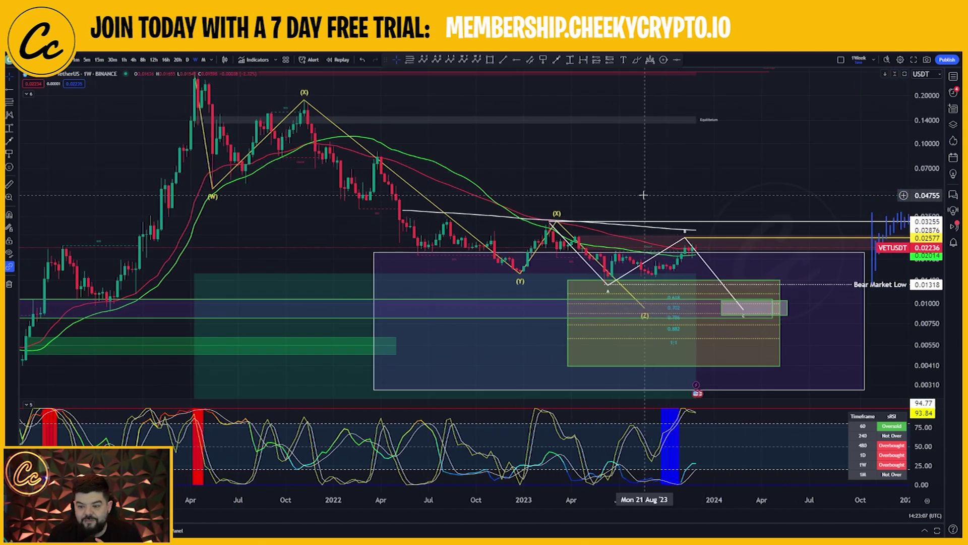
pyautogui.moveTo(661, 150); pyautogui.dragTo(639, 157)
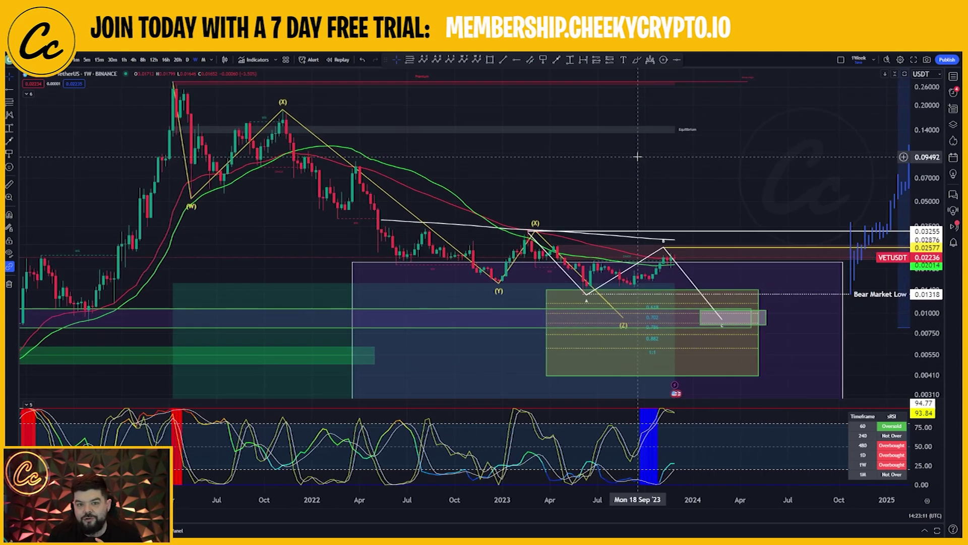